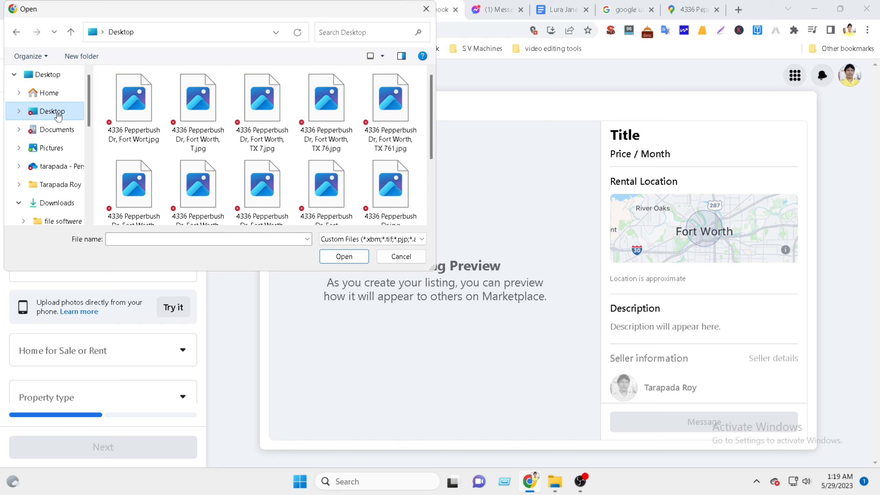
# Select all ten house .jpg photos on the Desktop in the Open dialog.
pyautogui.scroll(-5, 291, 161)
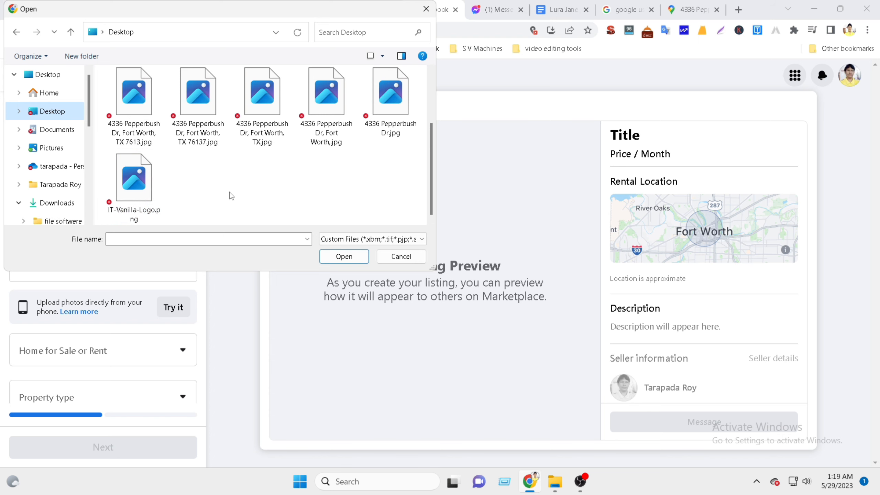
pyautogui.scroll(3, 228, 193)
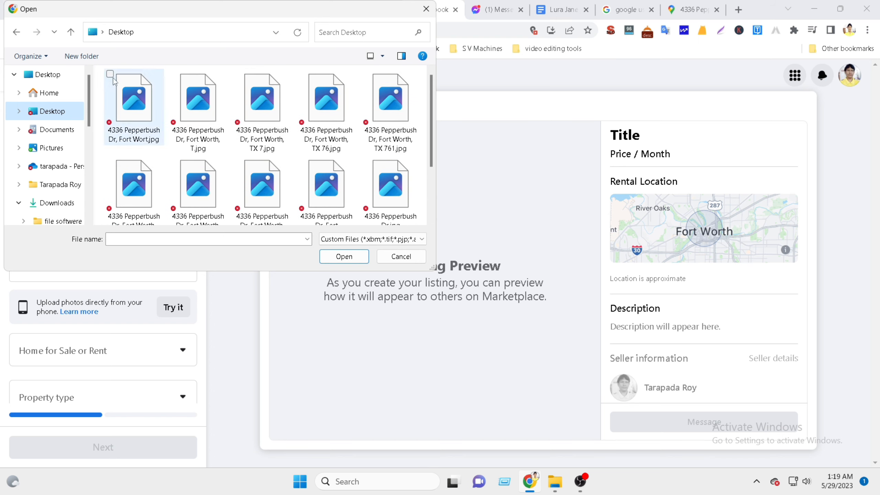
pyautogui.click(150, 82)
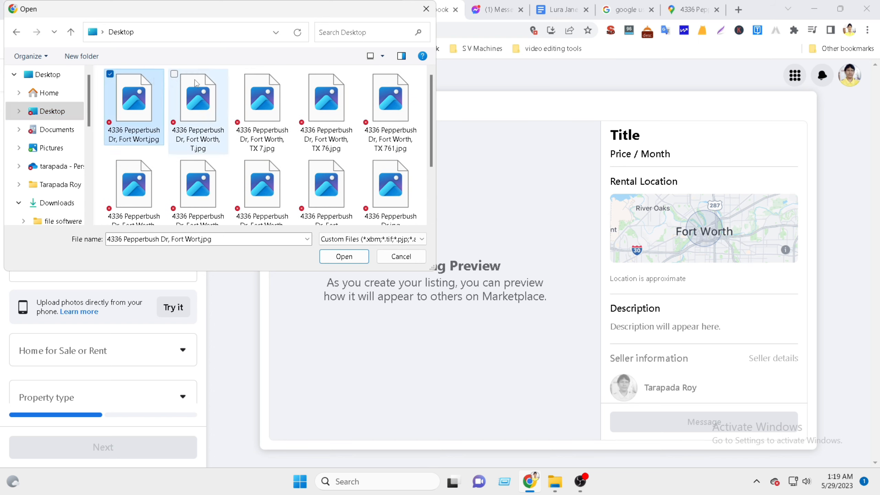
pyautogui.click(195, 80)
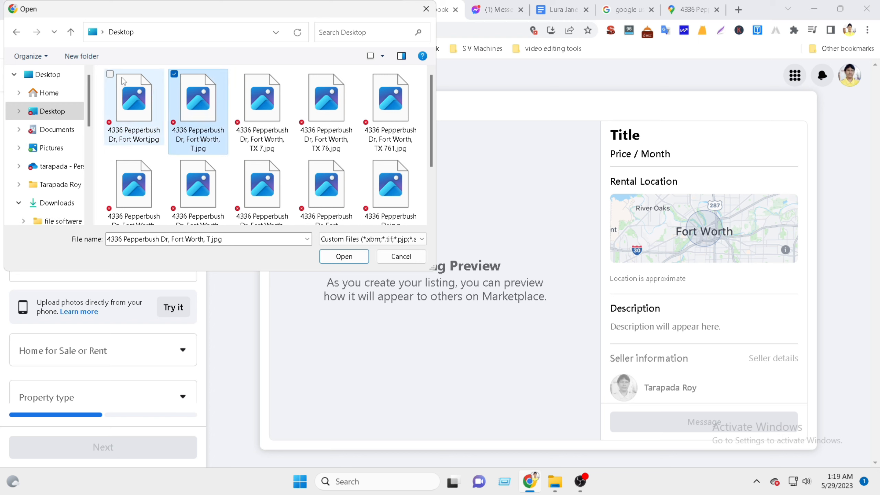
pyautogui.keyDown('ctrl'); pyautogui.click(122, 80); pyautogui.keyUp('ctrl')
pyautogui.keyDown('ctrl'); pyautogui.click(251, 83); pyautogui.keyUp('ctrl')
pyautogui.keyDown('ctrl'); pyautogui.click(334, 93); pyautogui.keyUp('ctrl')
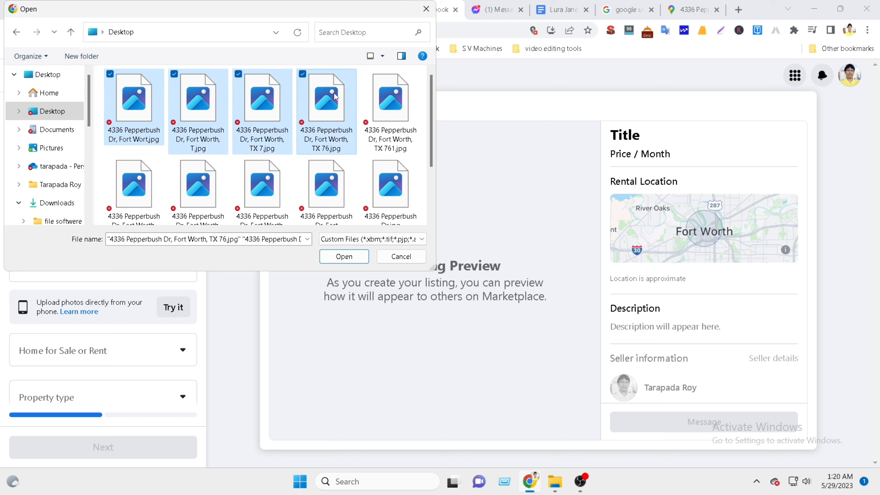
pyautogui.keyDown('ctrl'); pyautogui.click(394, 96); pyautogui.keyUp('ctrl')
pyautogui.keyDown('ctrl'); pyautogui.click(136, 172); pyautogui.keyUp('ctrl')
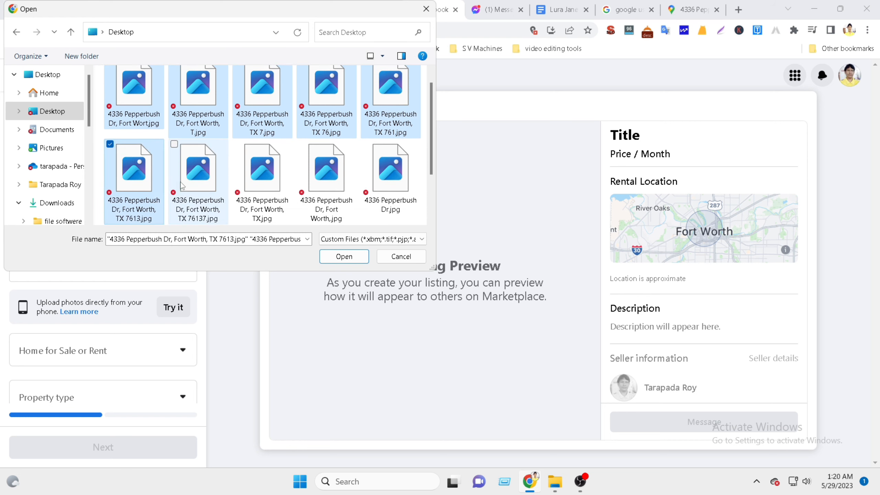
pyautogui.keyDown('ctrl'); pyautogui.click(192, 174); pyautogui.keyUp('ctrl')
pyautogui.keyDown('ctrl'); pyautogui.click(291, 171); pyautogui.keyUp('ctrl')
pyautogui.keyDown('ctrl'); pyautogui.click(326, 171); pyautogui.keyUp('ctrl')
pyautogui.keyDown('ctrl'); pyautogui.click(387, 172); pyautogui.keyUp('ctrl')
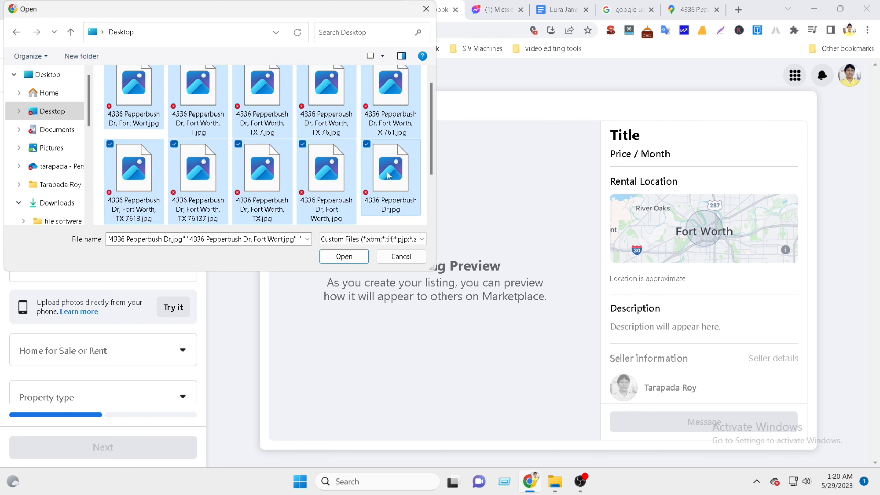
# Upload the ten selected house photos to the listing.
pyautogui.scroll(1, 346, 172)
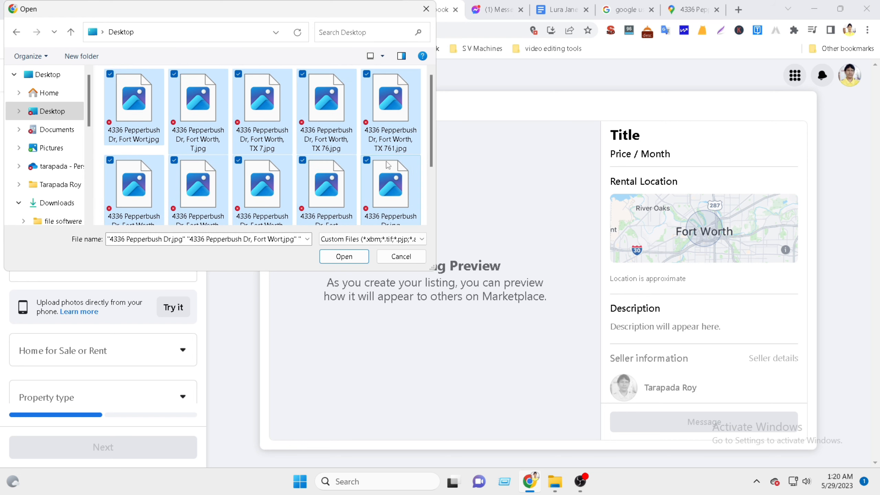
pyautogui.scroll(-1, 204, 164)
pyautogui.scroll(-2, 204, 164)
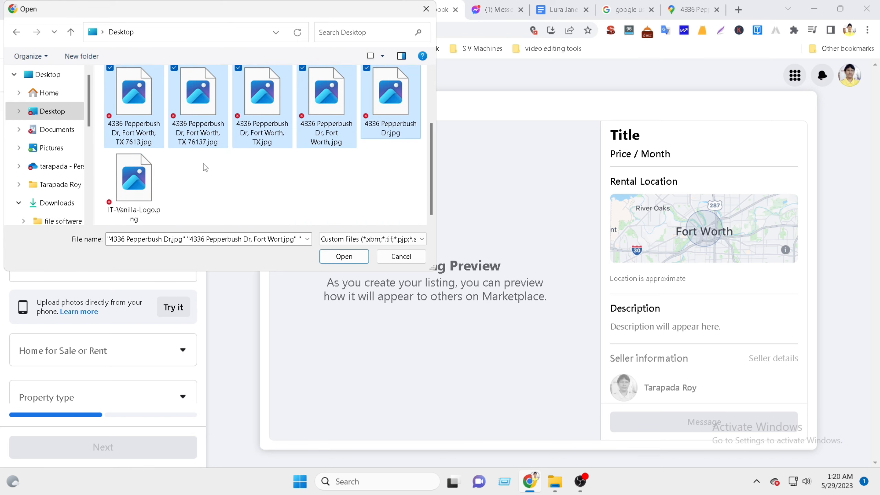
pyautogui.click(344, 256)
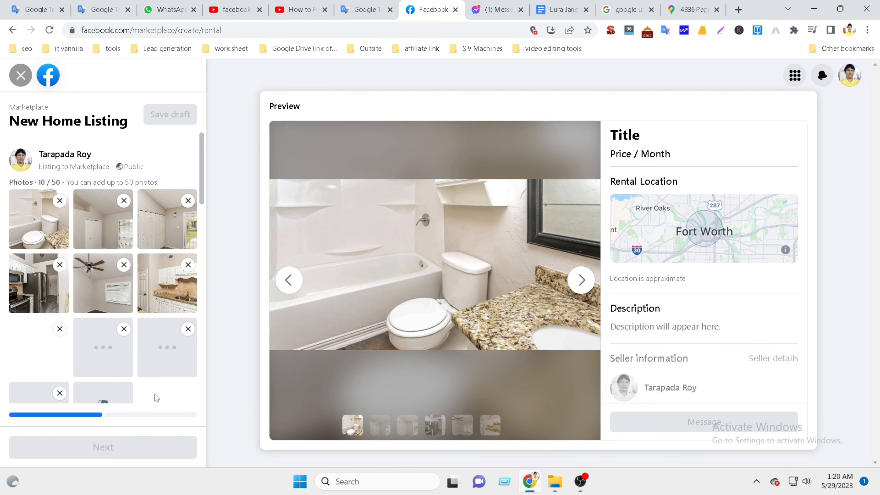
# Move the house-back photo to the first slot and the front photo to the last slot.
pyautogui.scroll(-5, 142, 328)
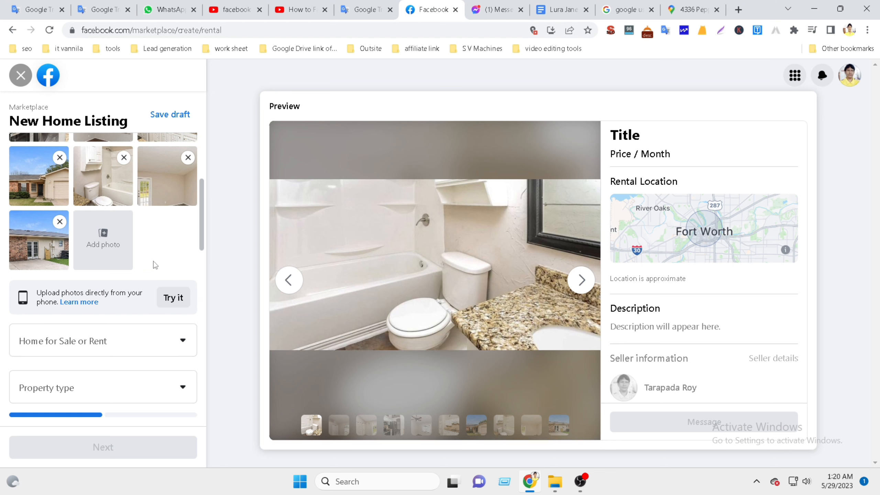
pyautogui.scroll(3, 152, 265)
pyautogui.scroll(-2, 157, 296)
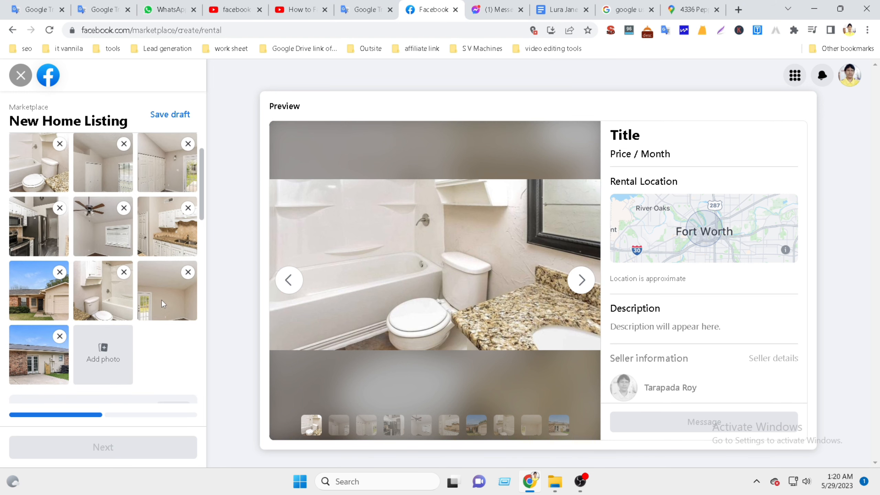
pyautogui.scroll(4, 161, 299)
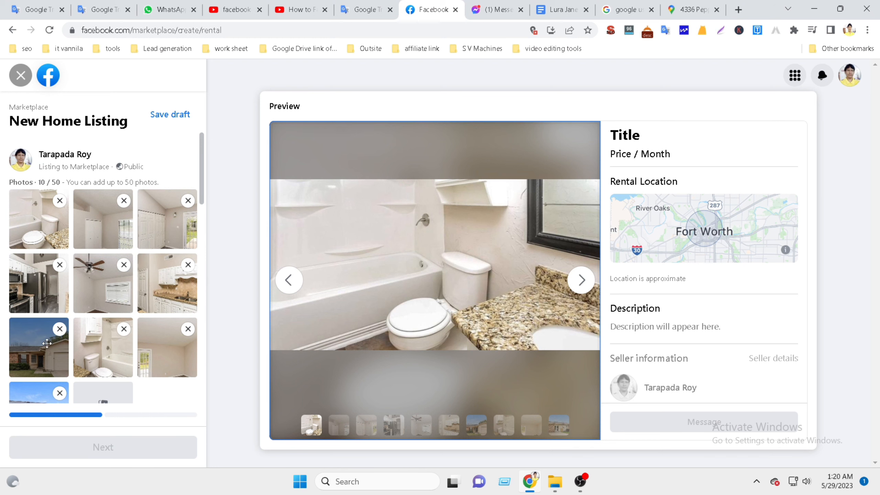
pyautogui.scroll(-3, 69, 341)
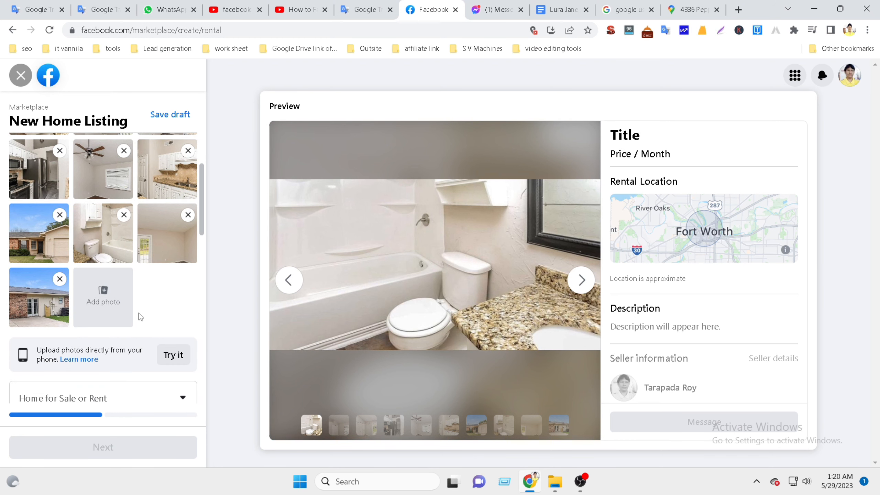
pyautogui.scroll(2, 139, 313)
pyautogui.moveTo(42, 346); pyautogui.dragTo(44, 157)
pyautogui.scroll(2, 122, 245)
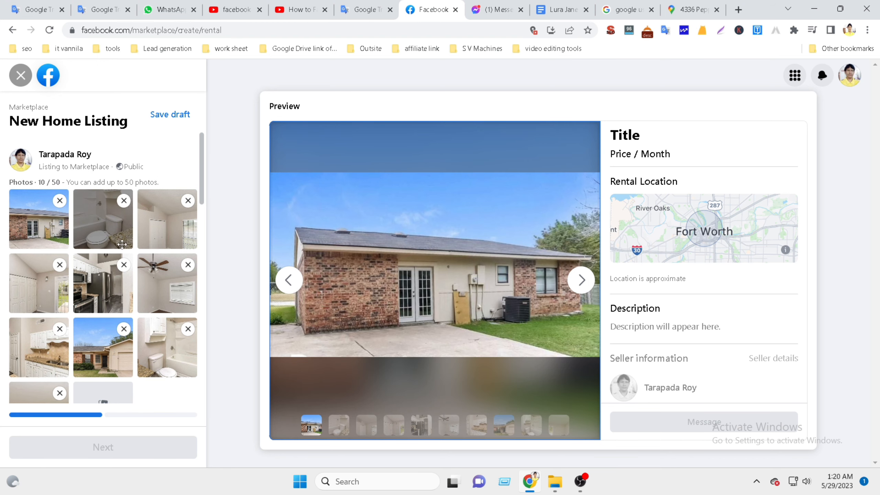
pyautogui.scroll(-2, 122, 245)
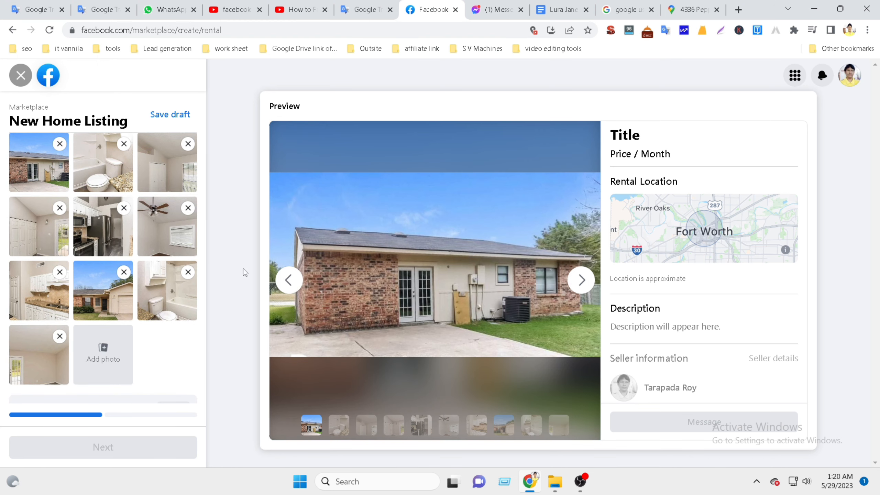
pyautogui.scroll(-2, 128, 204)
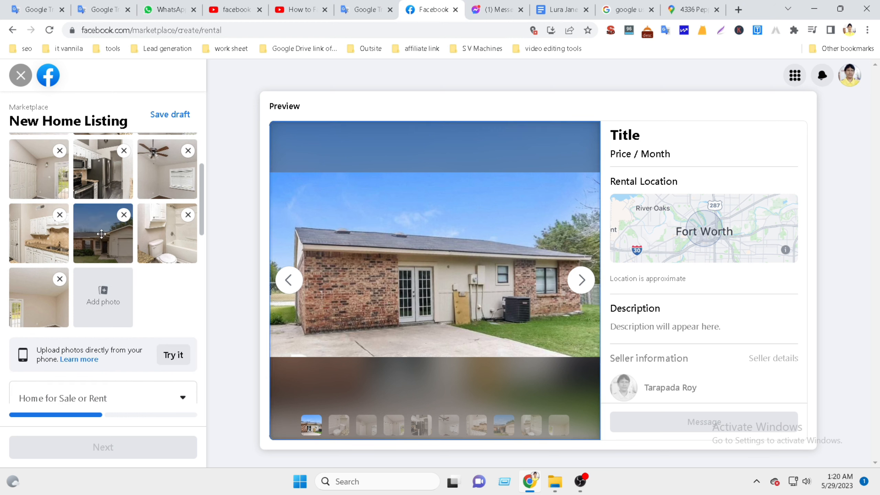
pyautogui.moveTo(101, 236); pyautogui.dragTo(39, 302)
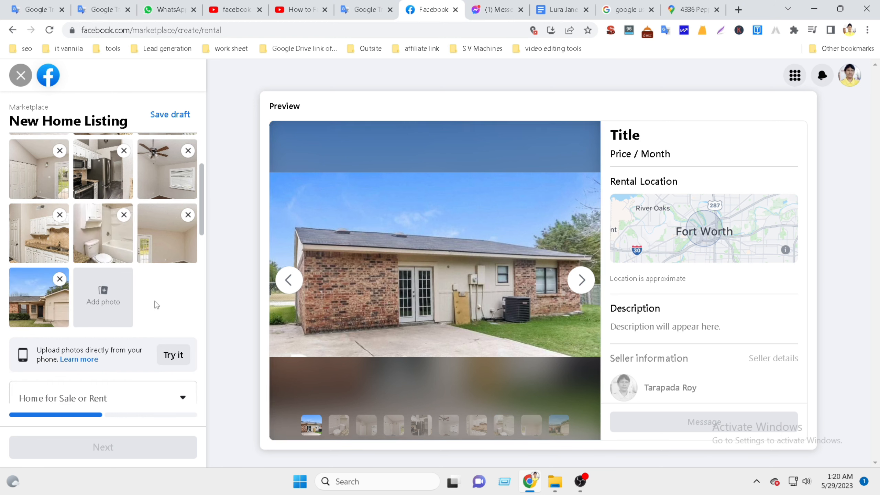
# Rearrange the empty-room, kitchen and ceiling-fan photos, placing the ceiling-fan photo fifth.
pyautogui.scroll(4, 153, 299)
pyautogui.scroll(-2, 154, 300)
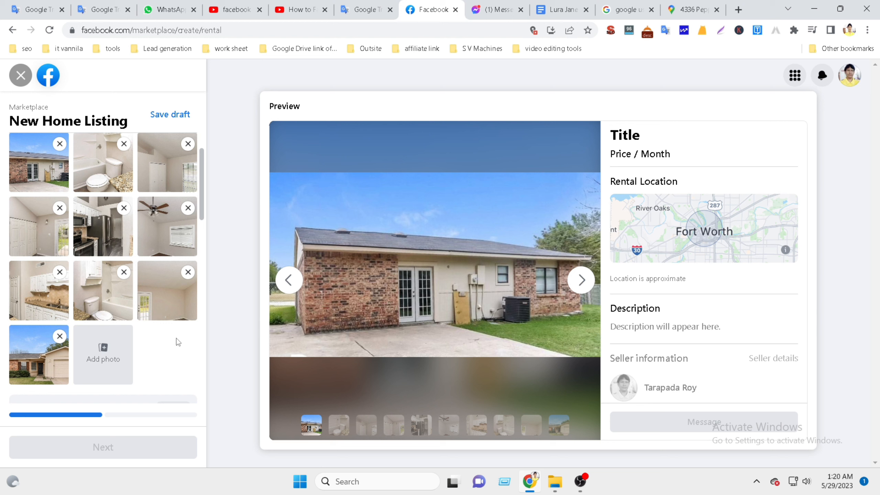
pyautogui.moveTo(169, 298); pyautogui.dragTo(113, 237)
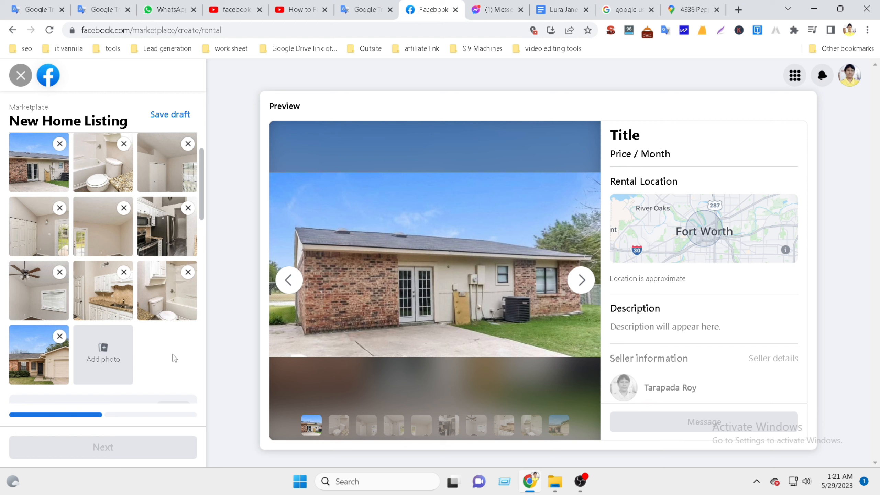
pyautogui.moveTo(169, 241); pyautogui.dragTo(116, 178)
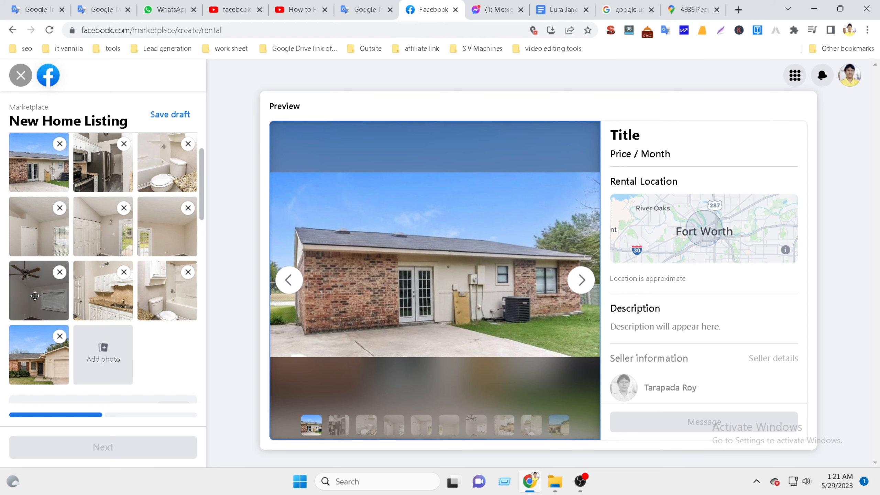
pyautogui.moveTo(34, 296); pyautogui.dragTo(102, 230)
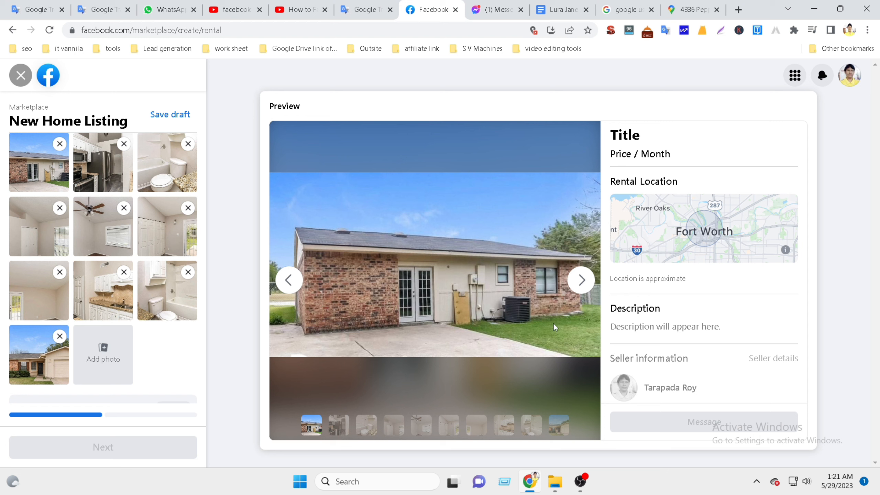
pyautogui.scroll(-2, 169, 399)
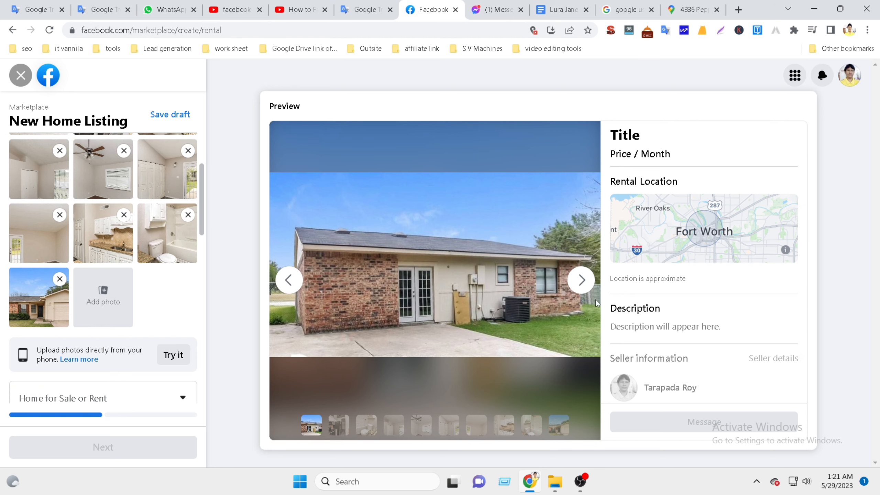
# Choose For Sale in Home for Sale or Rent, then open the Property type dropdown.
pyautogui.scroll(-5, 101, 312)
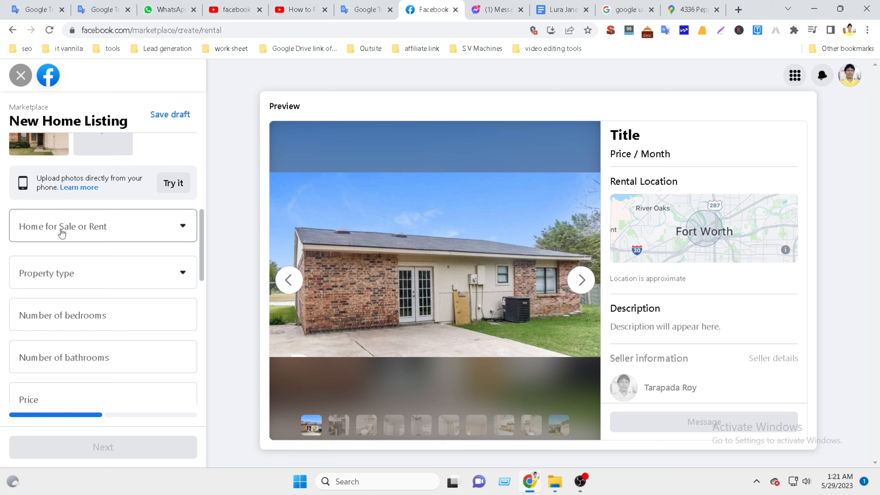
pyautogui.click(177, 231)
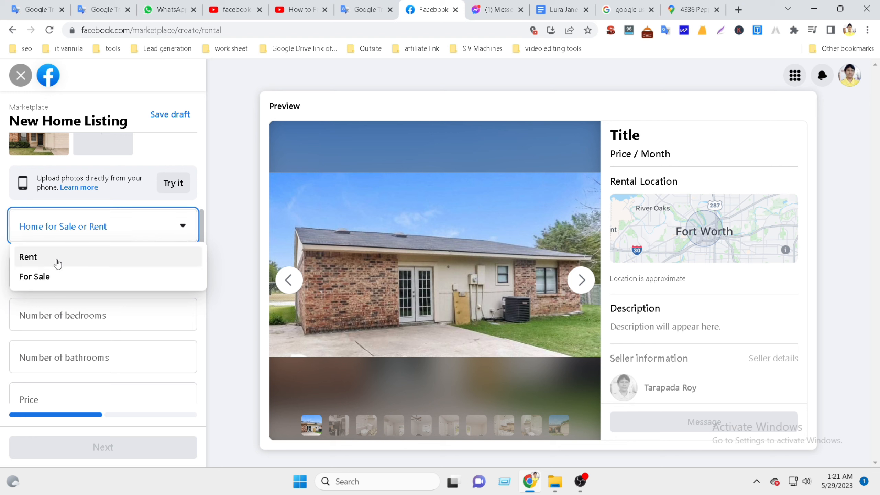
pyautogui.click(39, 276)
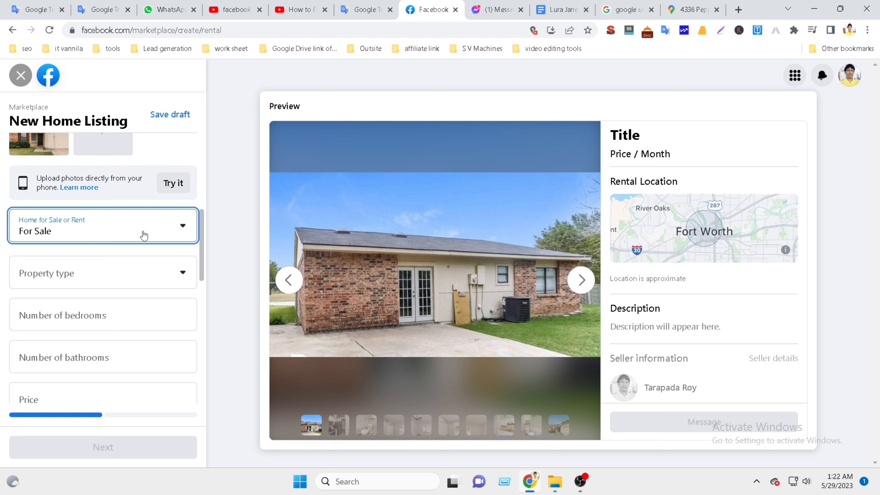
pyautogui.click(182, 228)
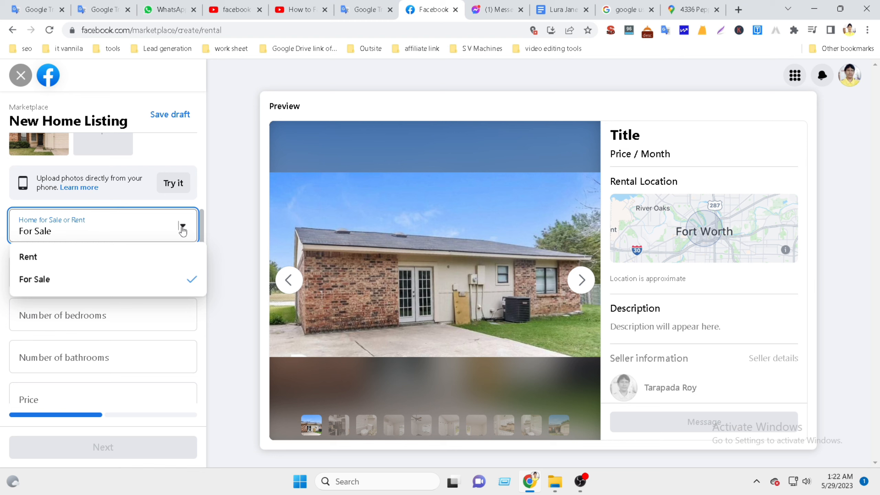
pyautogui.click(80, 282)
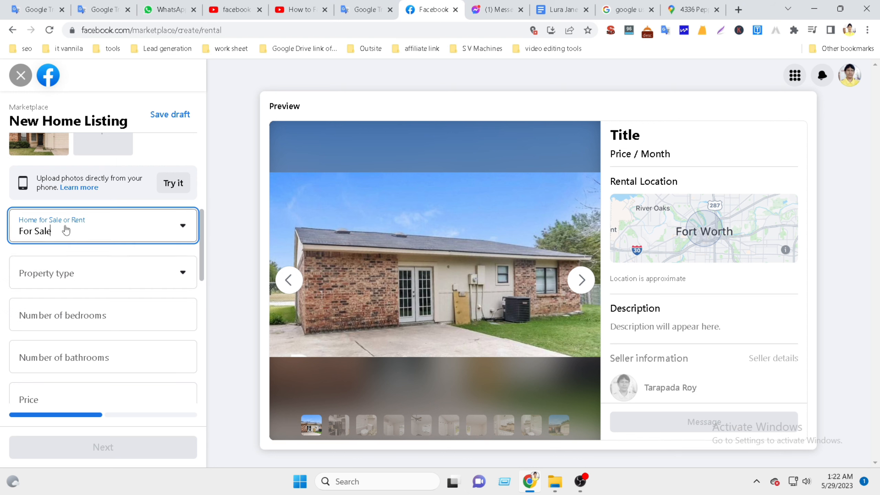
pyautogui.click(137, 278)
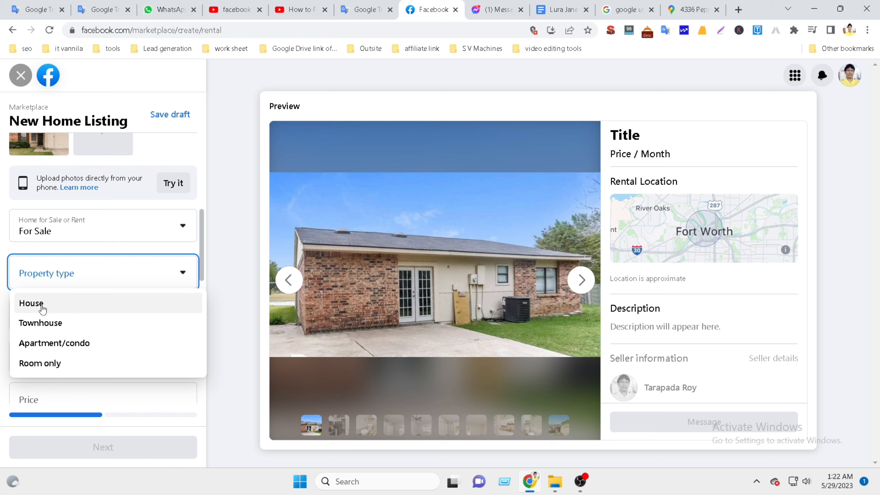
# After checking the listing notes, set the property type to House and focus the bedroom count.
pyautogui.click(561, 9)
pyautogui.moveTo(251, 242)
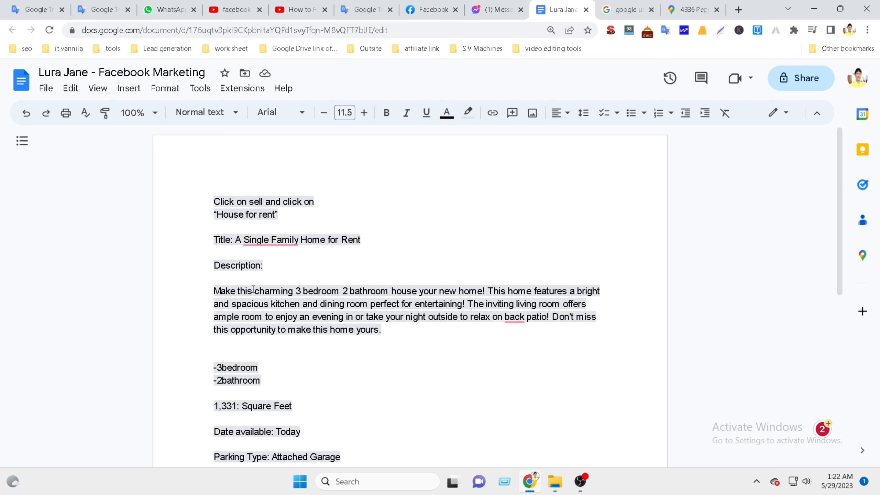
pyautogui.scroll(-5, 258, 289)
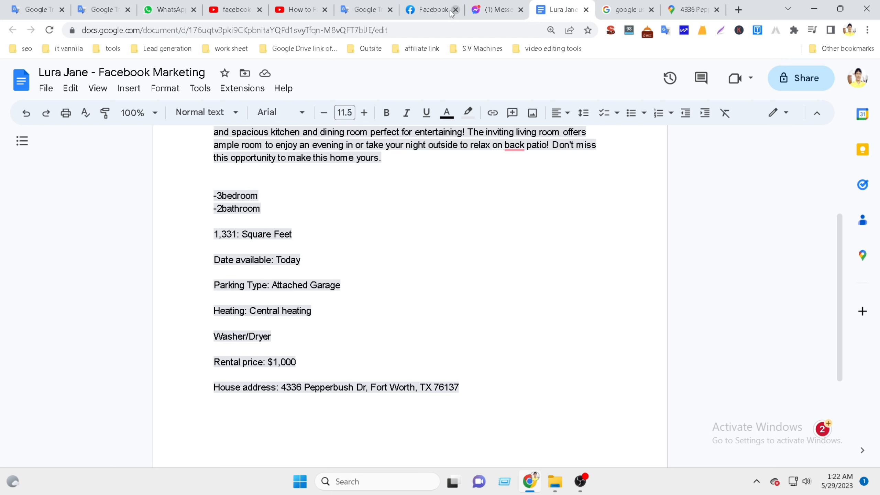
pyautogui.click(439, 10)
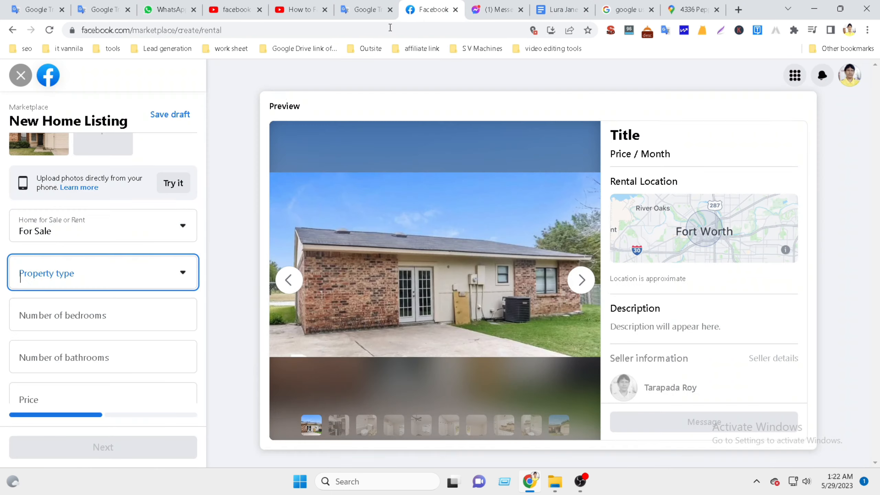
pyautogui.click(149, 279)
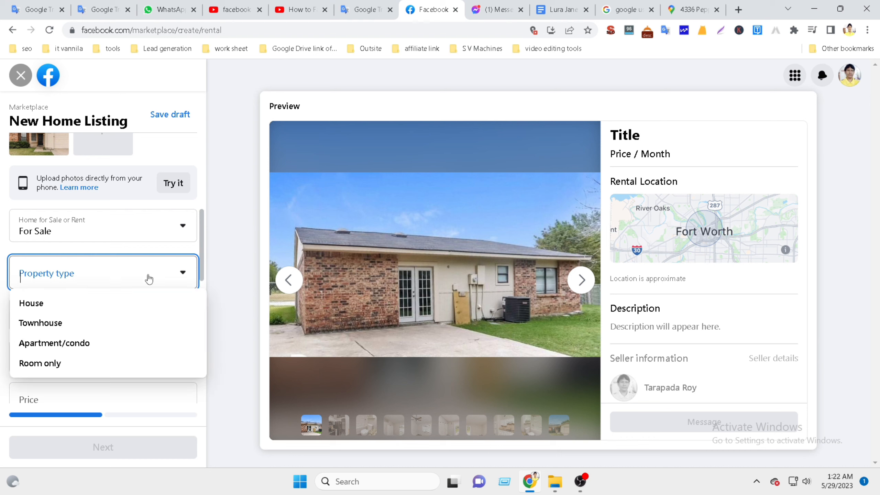
pyautogui.click(49, 304)
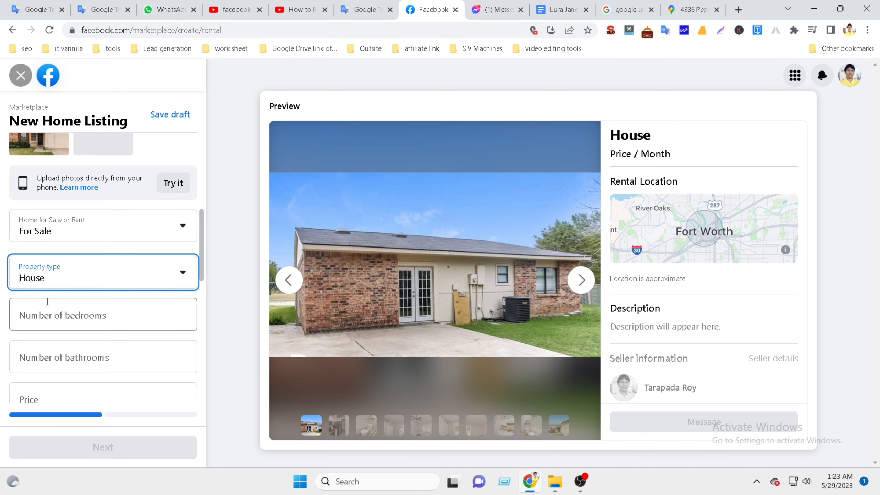
pyautogui.click(69, 316)
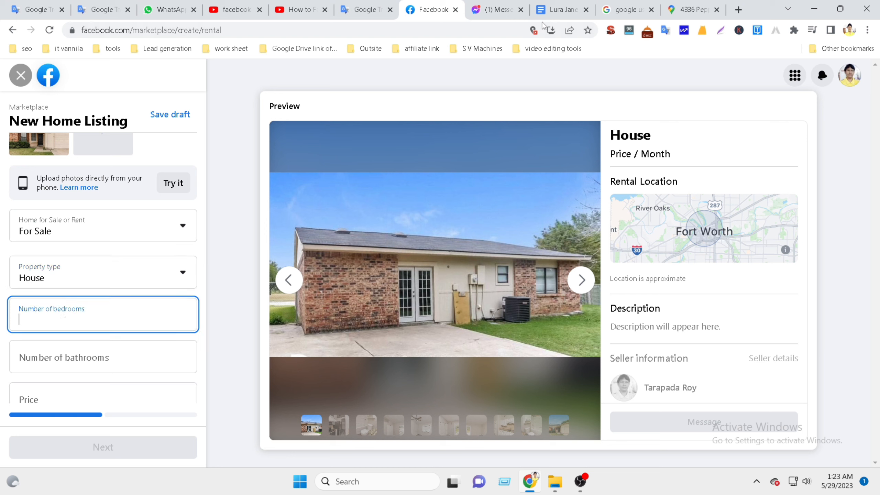
pyautogui.click(558, 10)
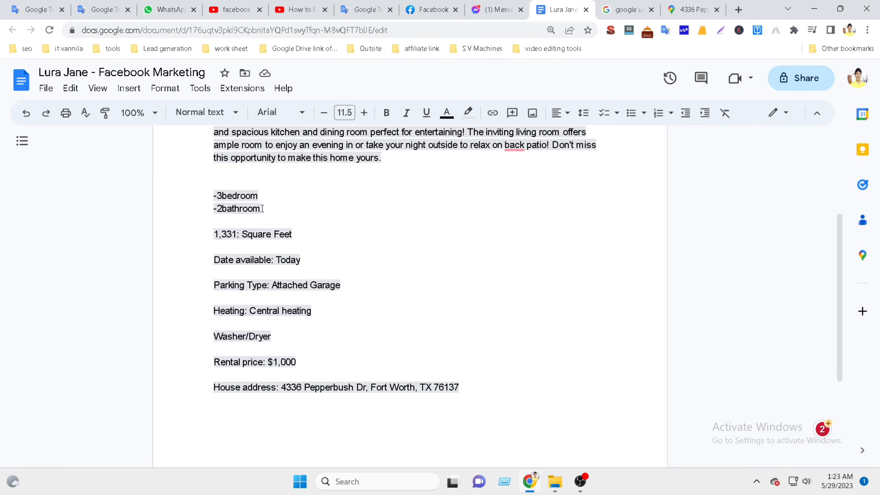
# Remove the dashes before 3bedroom and 2bathroom in the notes.
pyautogui.moveTo(262, 208); pyautogui.dragTo(204, 194)
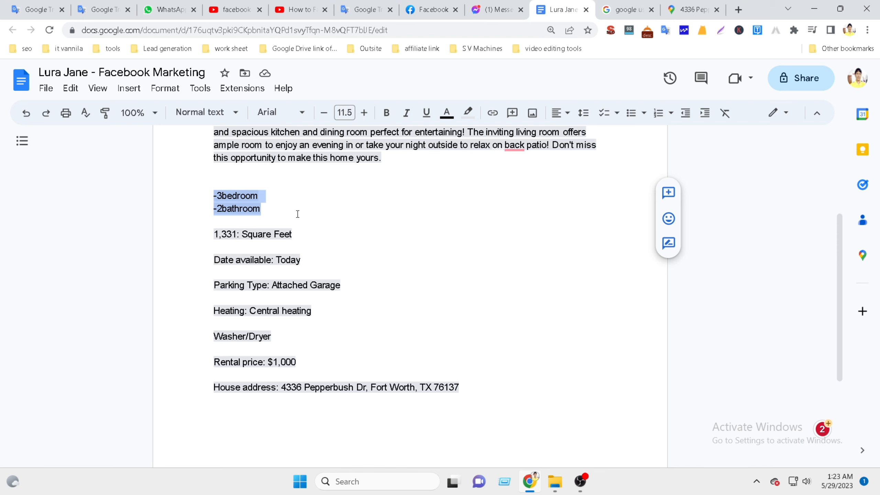
pyautogui.click(420, 10)
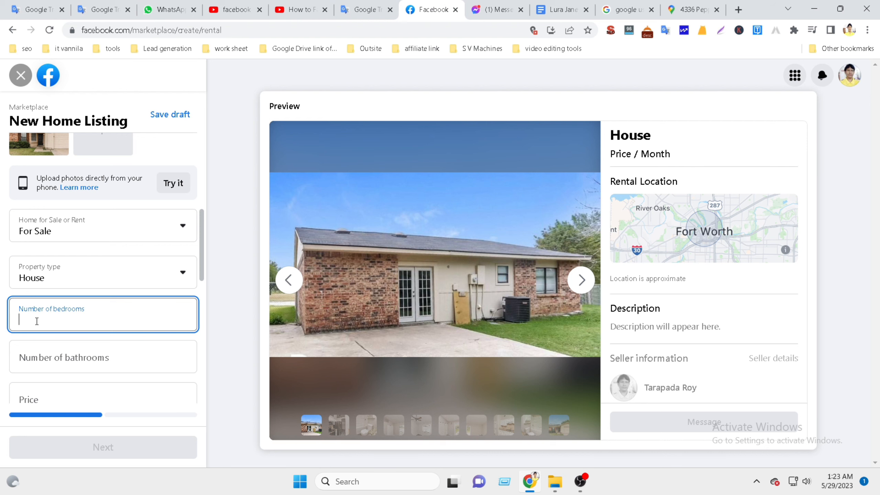
pyautogui.click(559, 13)
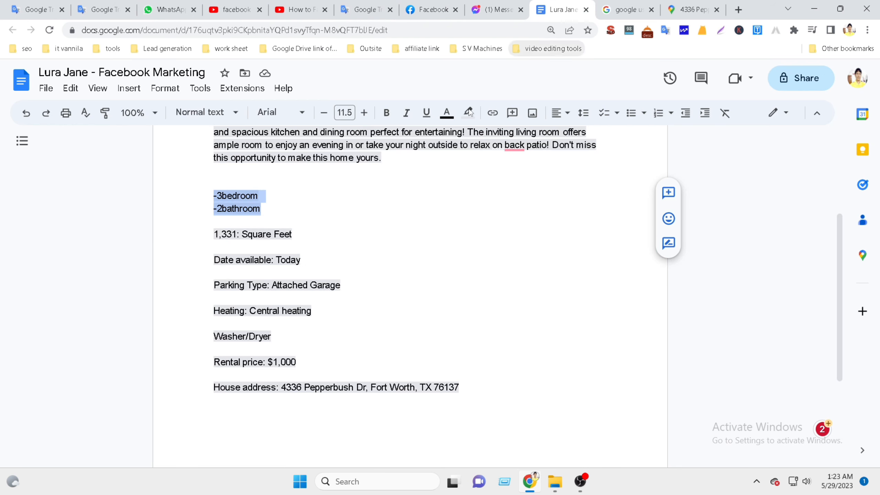
pyautogui.click(222, 208)
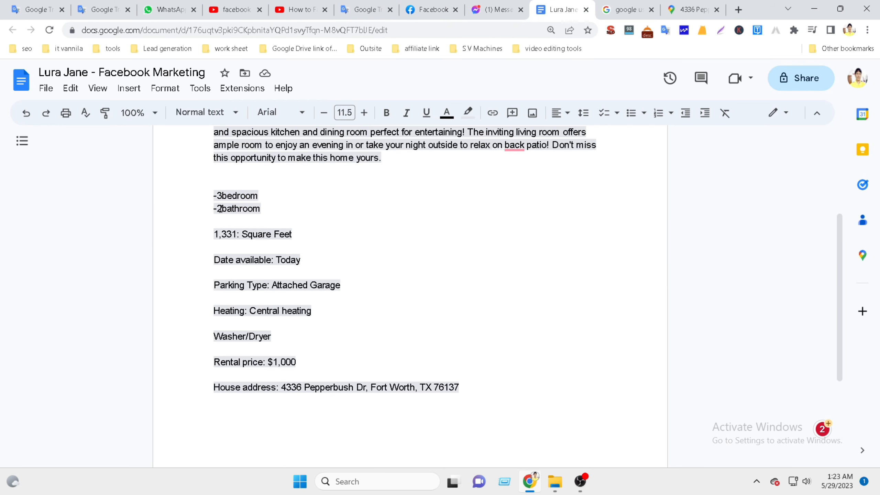
pyautogui.press('BackSpace')
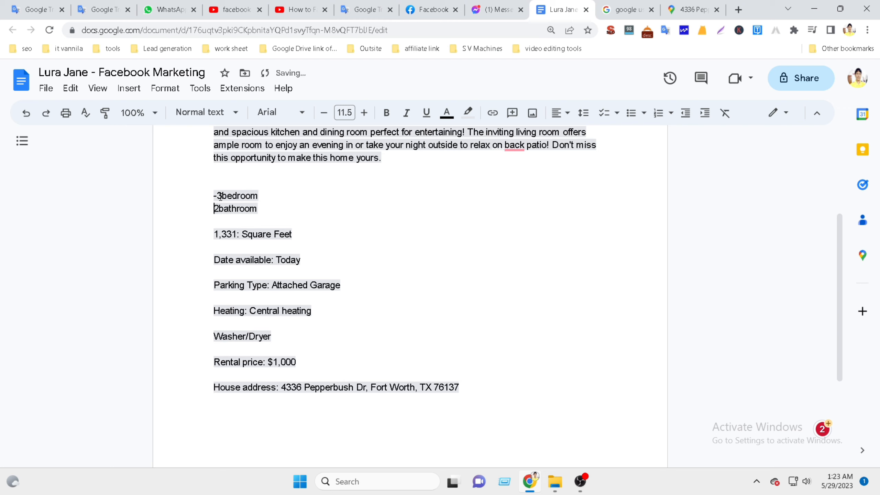
pyautogui.click(219, 196)
pyautogui.press('BackSpace')
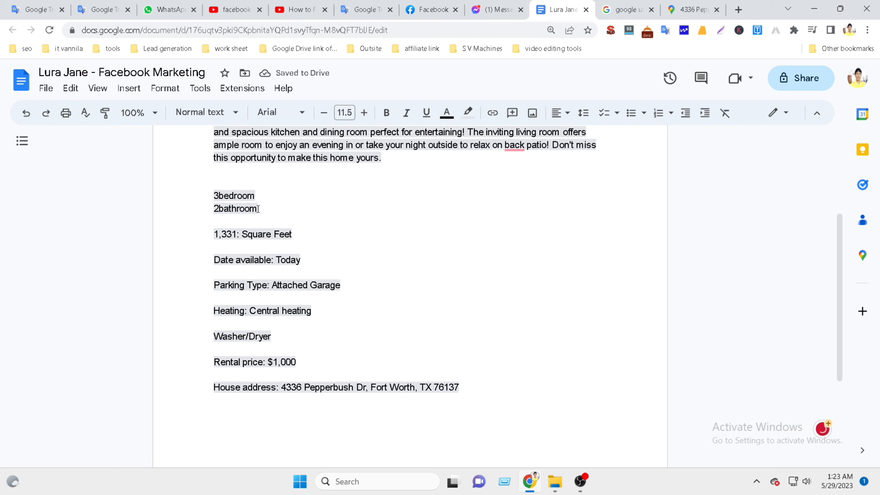
# Join the lines into '3bedroom, 2bathroom' and select the combined line.
pyautogui.click(258, 196)
pyautogui.write(',')
pyautogui.press('Delete')
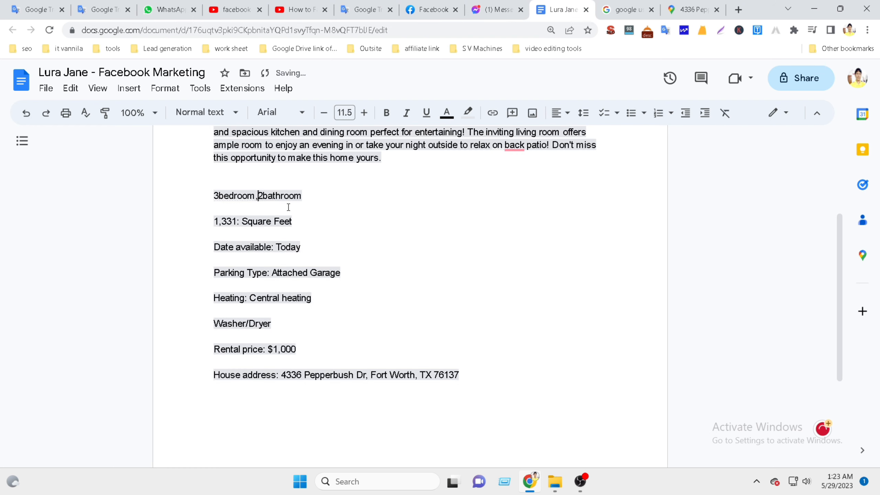
pyautogui.moveTo(305, 196); pyautogui.dragTo(208, 195)
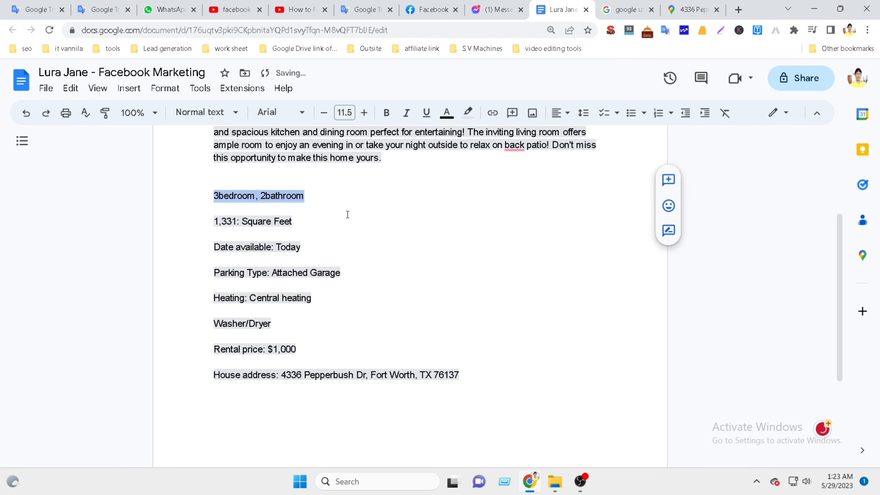
pyautogui.click(429, 9)
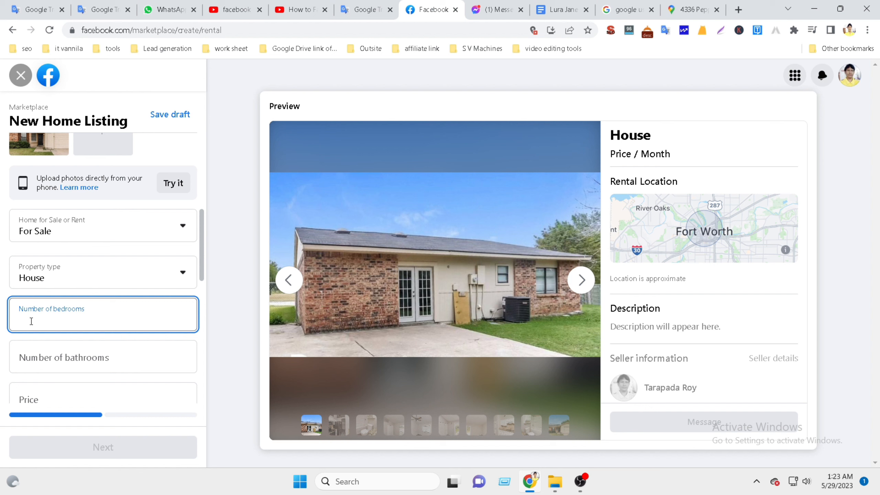
# Enter 2 as bedrooms, confirm 3bedroom in the notes, then delete the wrong 2.
pyautogui.write('2')
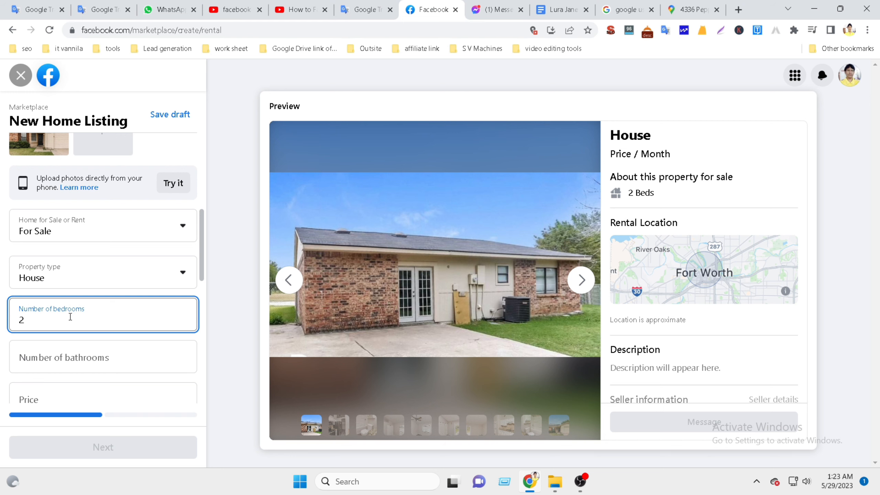
pyautogui.click(561, 11)
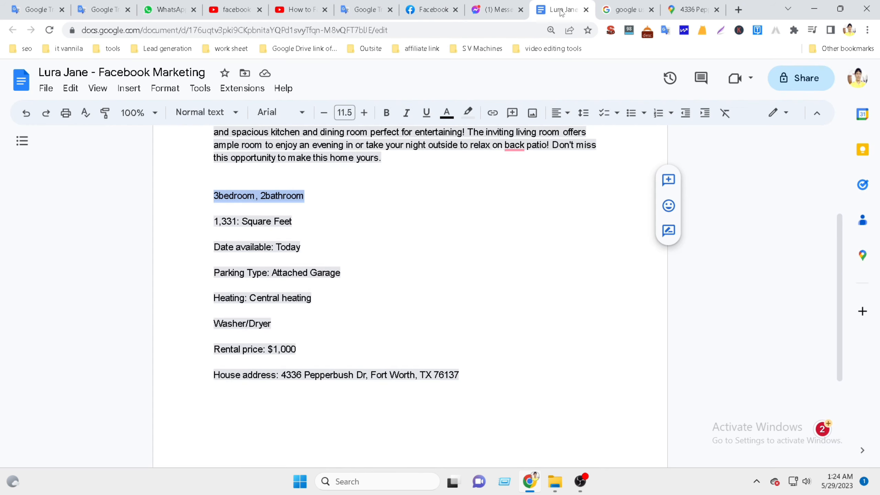
pyautogui.click(236, 202)
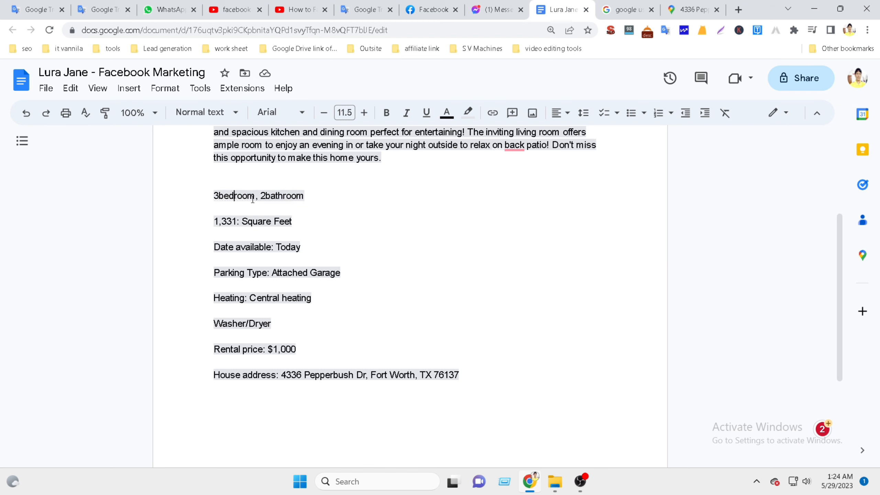
pyautogui.click(426, 10)
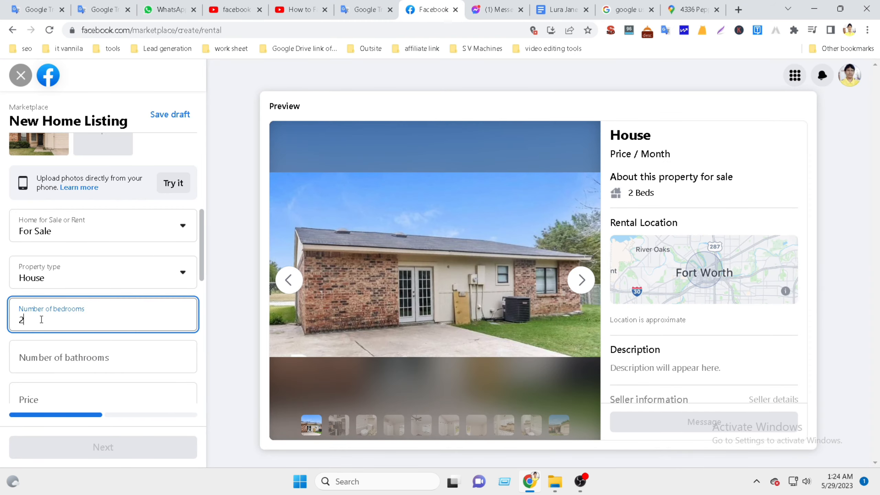
pyautogui.click(555, 10)
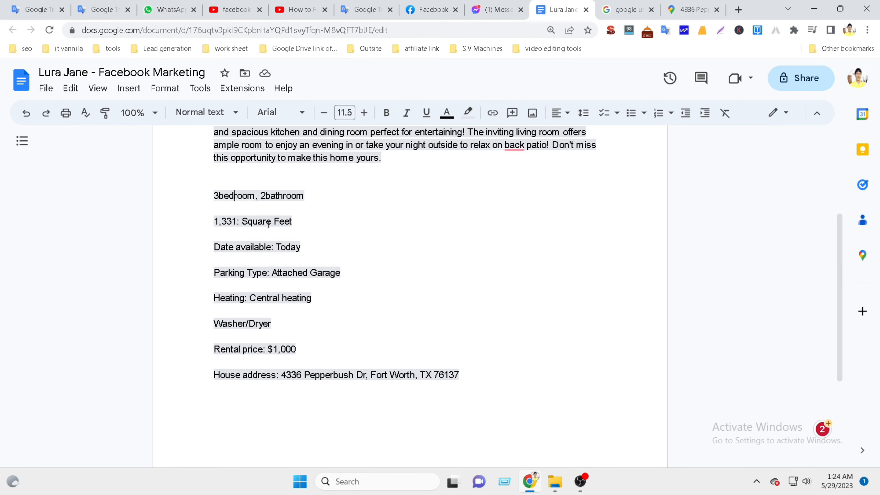
pyautogui.moveTo(255, 197); pyautogui.dragTo(208, 200)
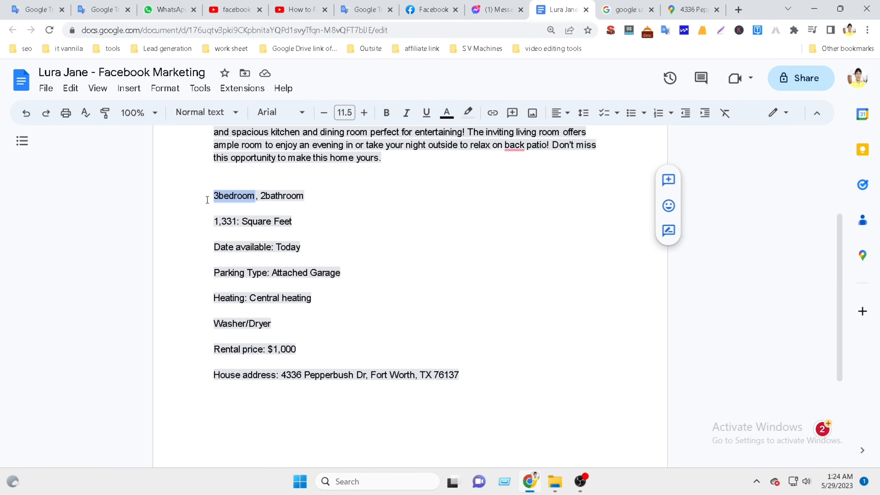
pyautogui.click(433, 11)
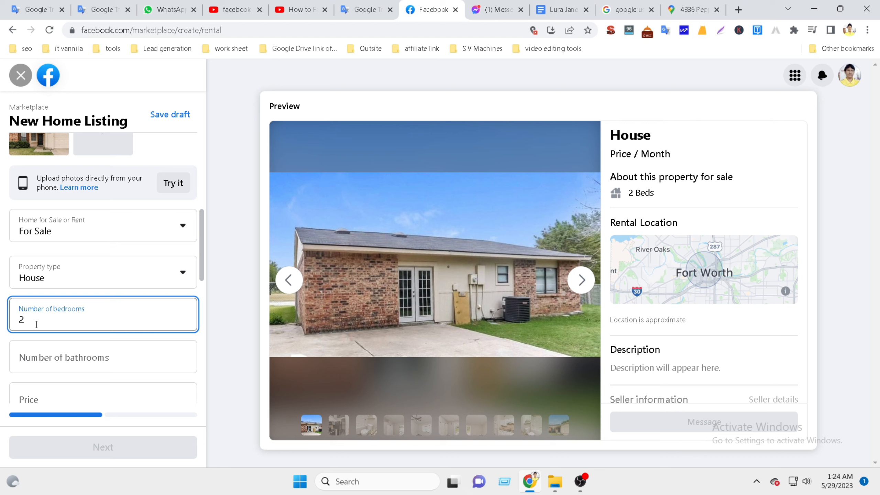
pyautogui.press('BackSpace')
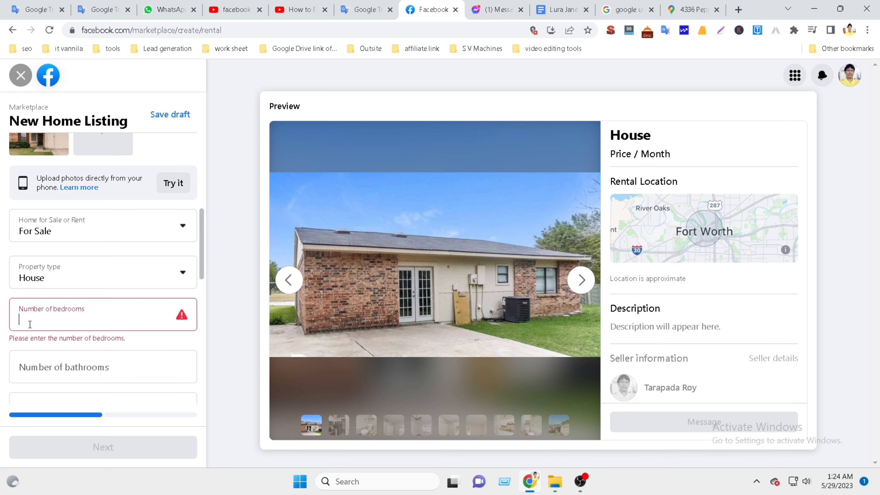
# Enter 3 bedrooms and 2 bathrooms, cross-checking against the listing notes.
pyautogui.write('3')
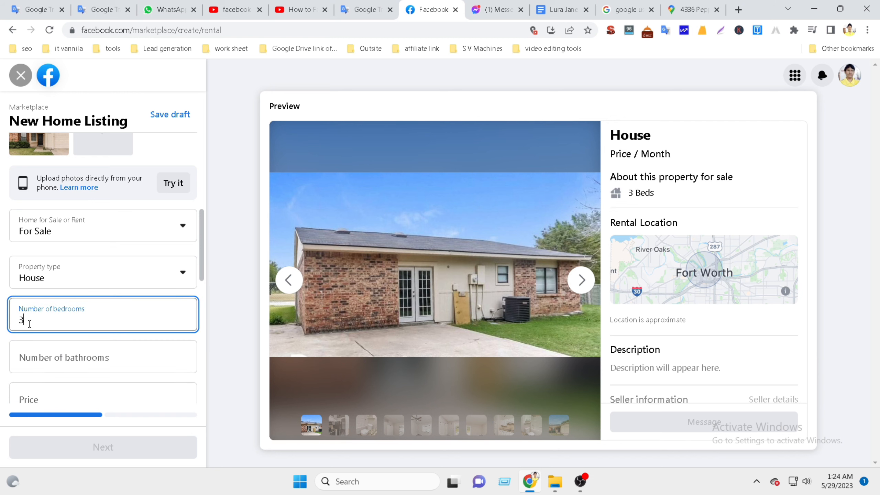
pyautogui.click(29, 359)
pyautogui.write('2')
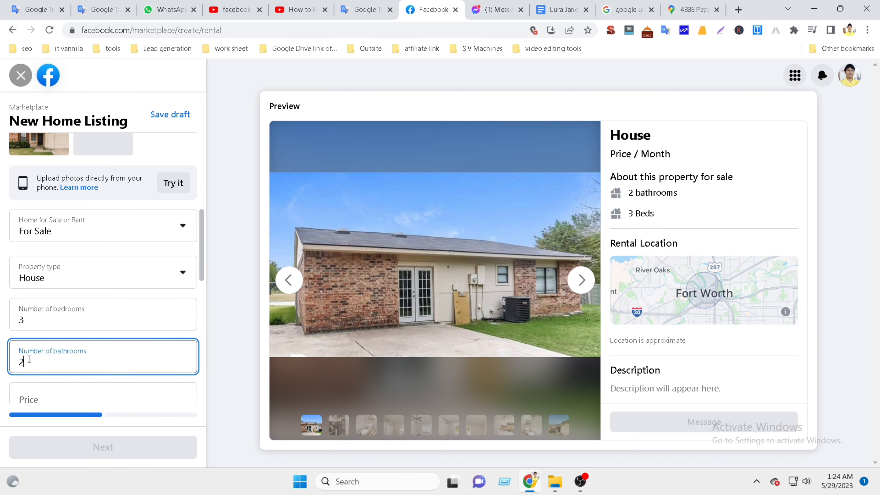
pyautogui.click(563, 9)
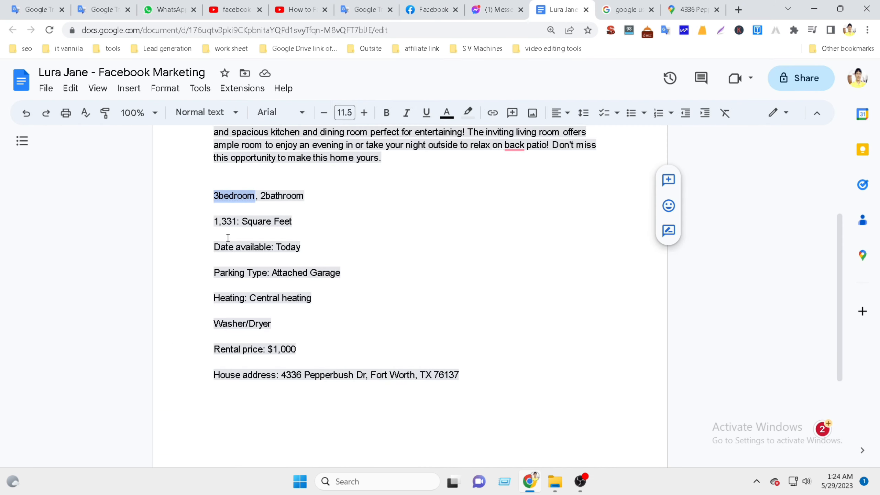
pyautogui.click(229, 196)
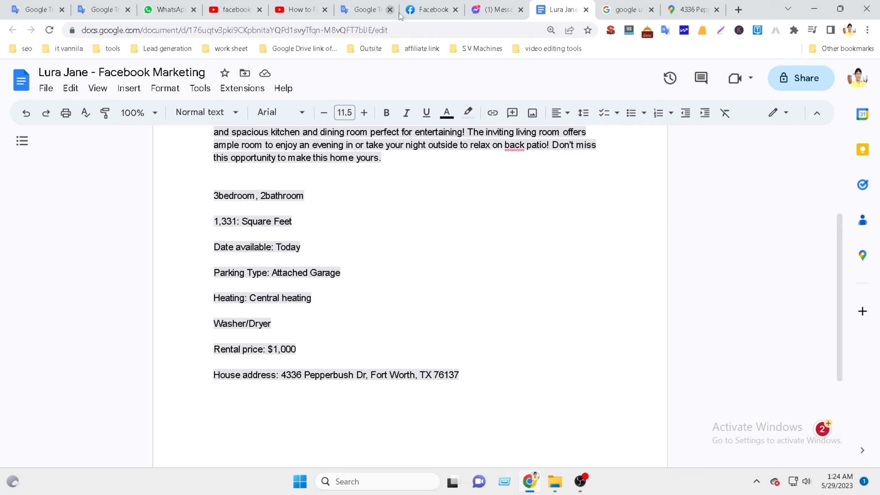
pyautogui.click(430, 9)
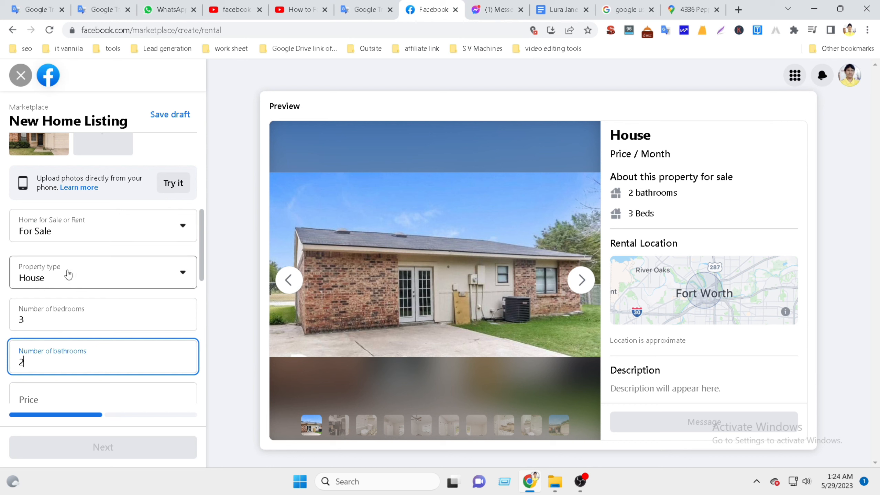
pyautogui.scroll(-4, 167, 278)
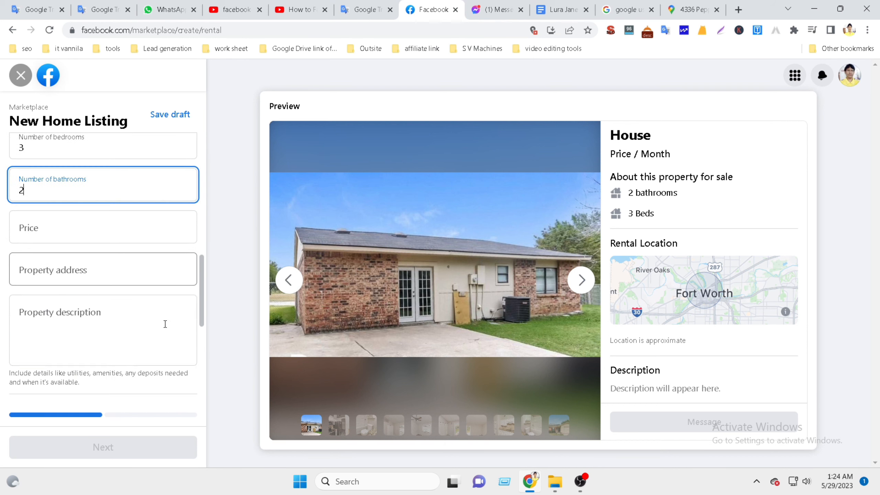
# Copy $1,000 from the notes and paste it into the Price field.
pyautogui.click(35, 232)
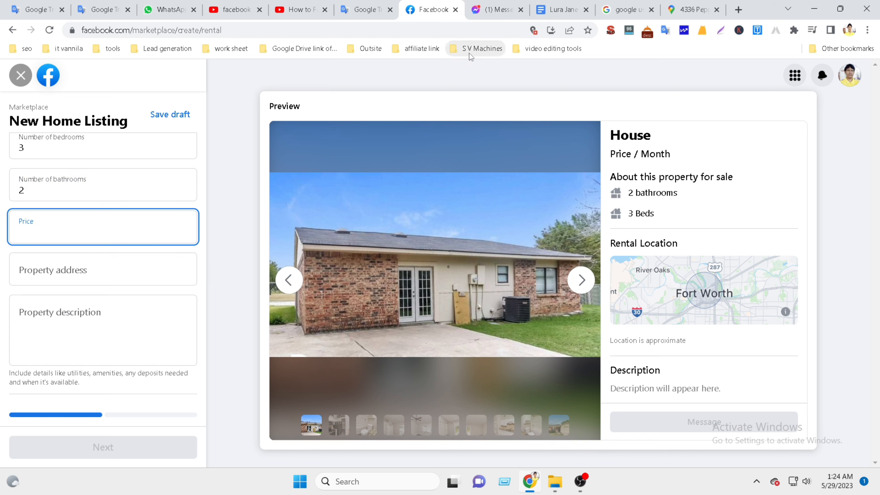
pyautogui.click(561, 10)
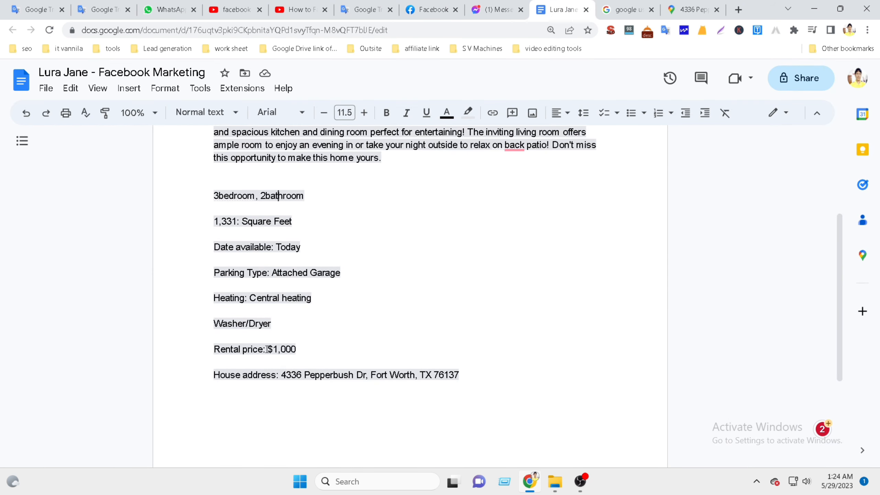
pyautogui.moveTo(269, 349); pyautogui.dragTo(300, 349)
pyautogui.hotkey('ctrl', 'c')
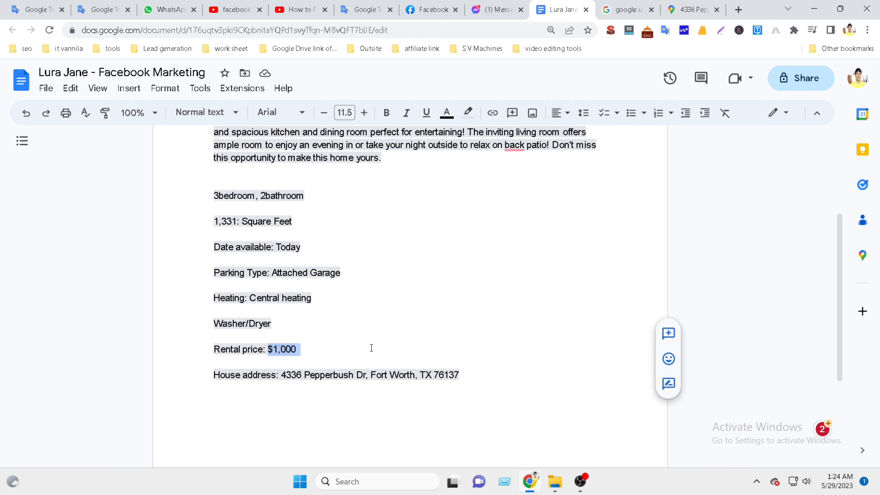
pyautogui.click(431, 10)
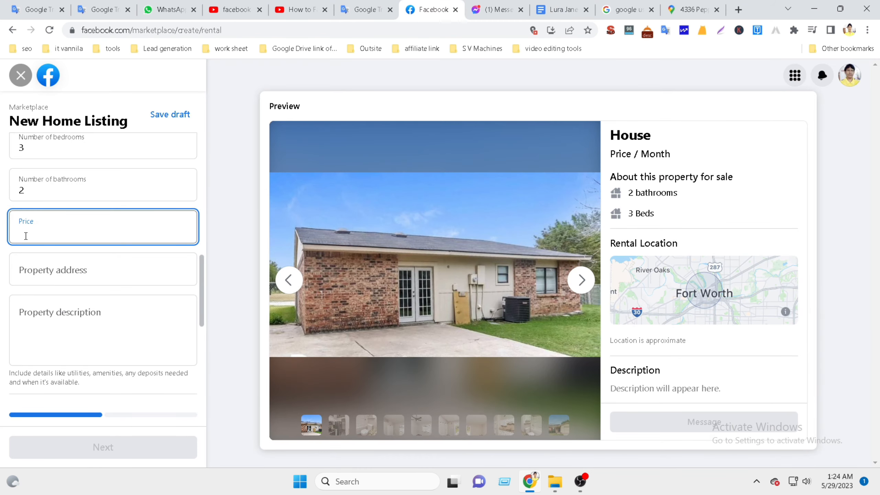
pyautogui.hotkey('ctrl', 'v')
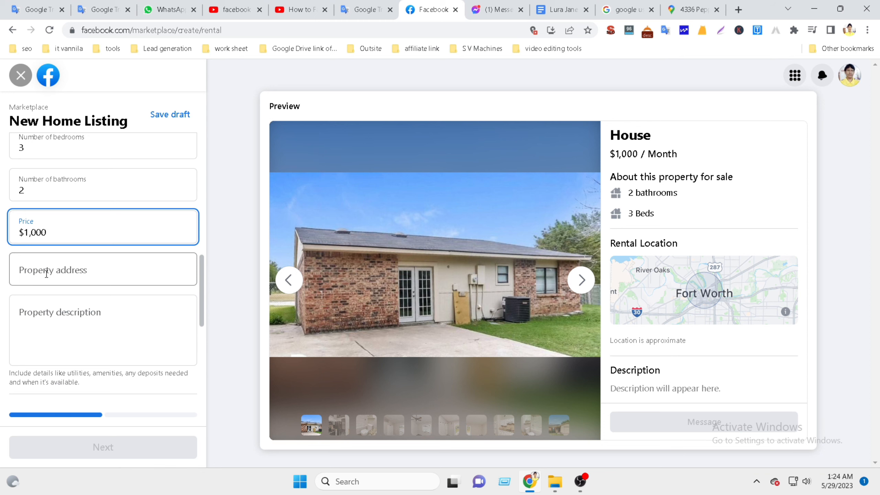
pyautogui.click(36, 276)
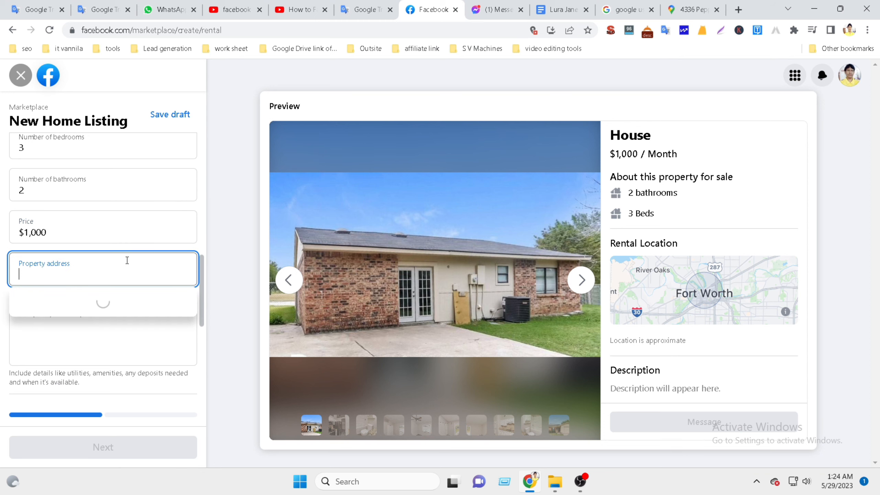
# Copy the house address line from the notes and paste it into Property address.
pyautogui.click(563, 10)
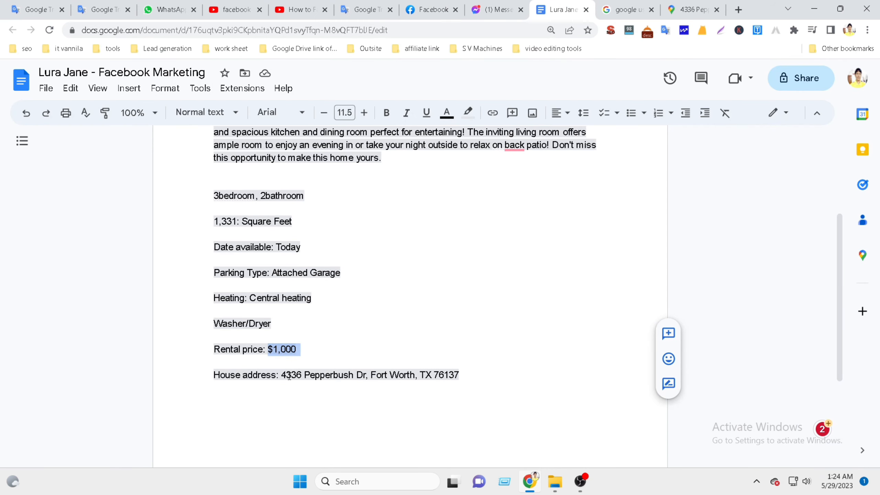
pyautogui.moveTo(283, 376); pyautogui.dragTo(215, 374)
pyautogui.click(457, 374)
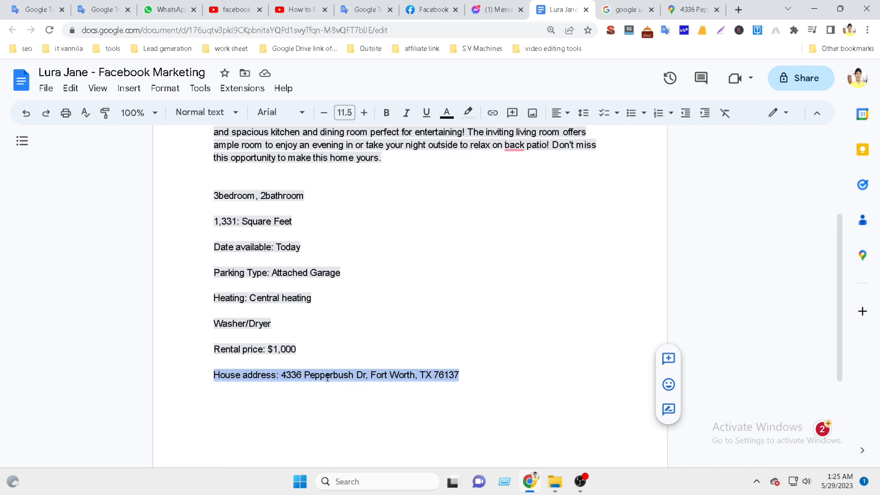
pyautogui.click(437, 10)
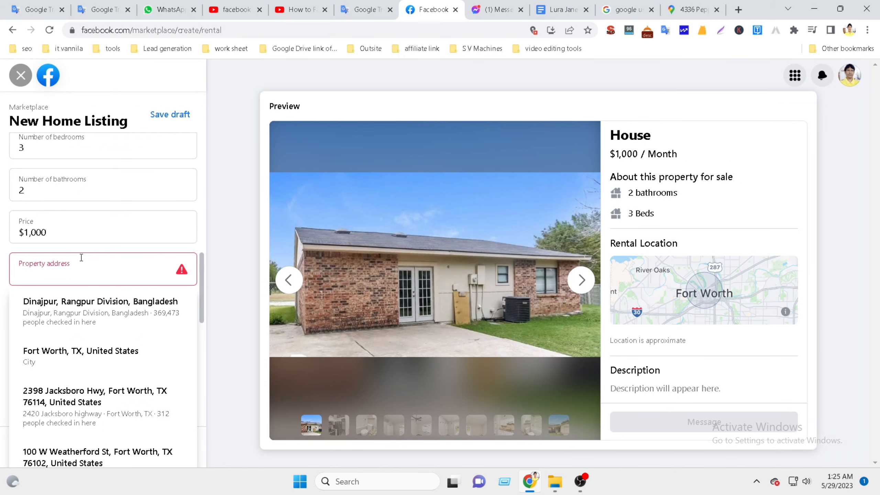
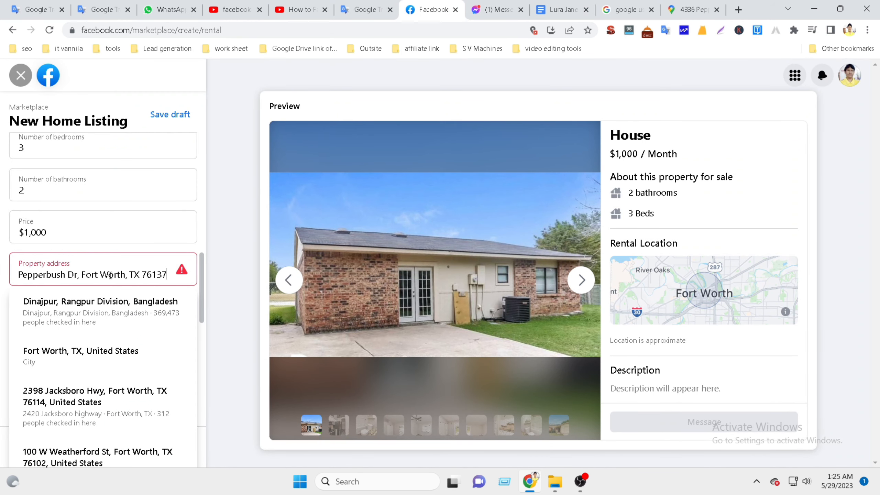
pyautogui.press('Left')
pyautogui.press('Left')
pyautogui.press('Left')
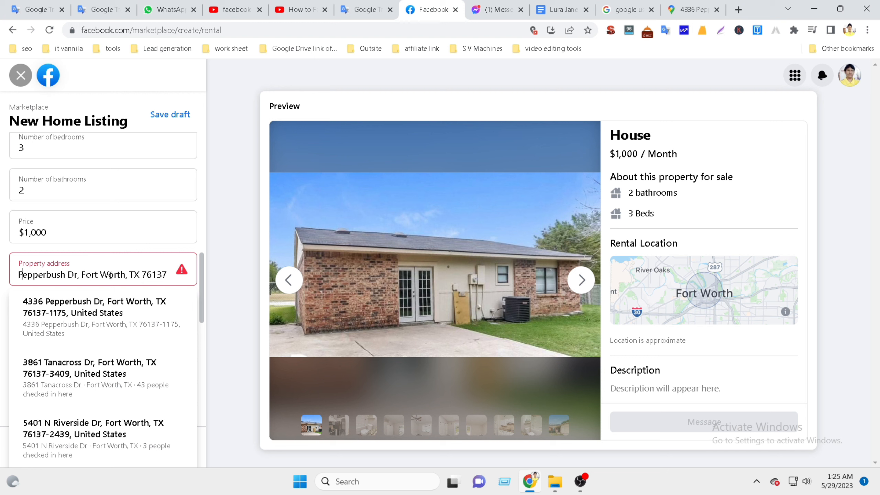
pyautogui.press('Home')
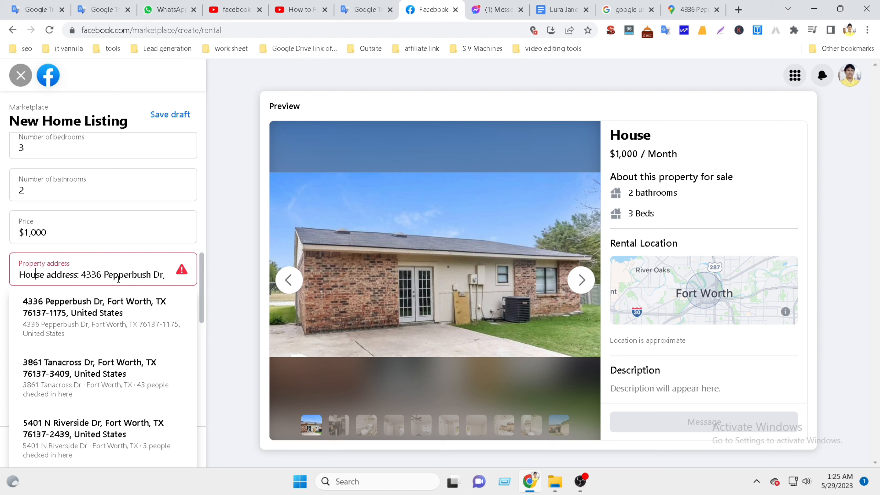
pyautogui.press('Right')
pyautogui.press('Right')
pyautogui.press('Right')
pyautogui.press('Right')
pyautogui.press('Right')
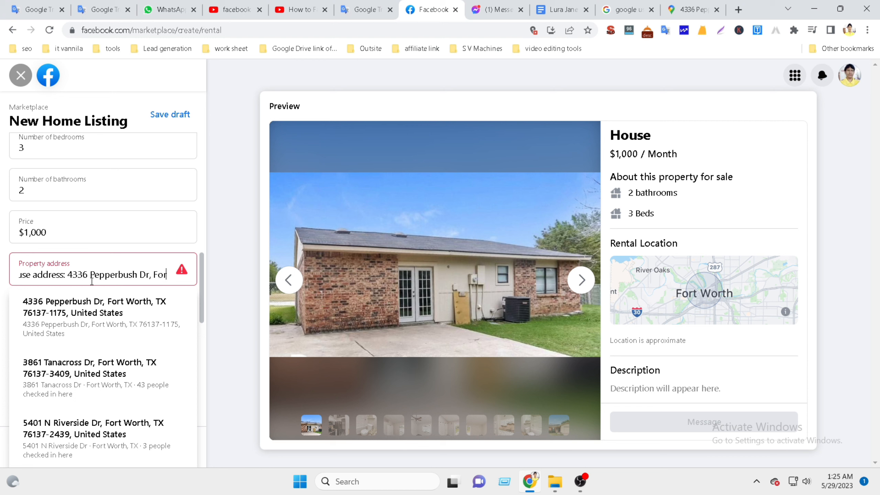
pyautogui.press('Right')
pyautogui.press('Right')
pyautogui.press('Right')
pyautogui.press('Right')
pyautogui.press('Right')
pyautogui.press('Right')
pyautogui.press('Right')
pyautogui.press('Right')
pyautogui.press('Right')
pyautogui.press('Right')
pyautogui.press('Right')
pyautogui.press('Right')
pyautogui.press('Right')
pyautogui.press('Right')
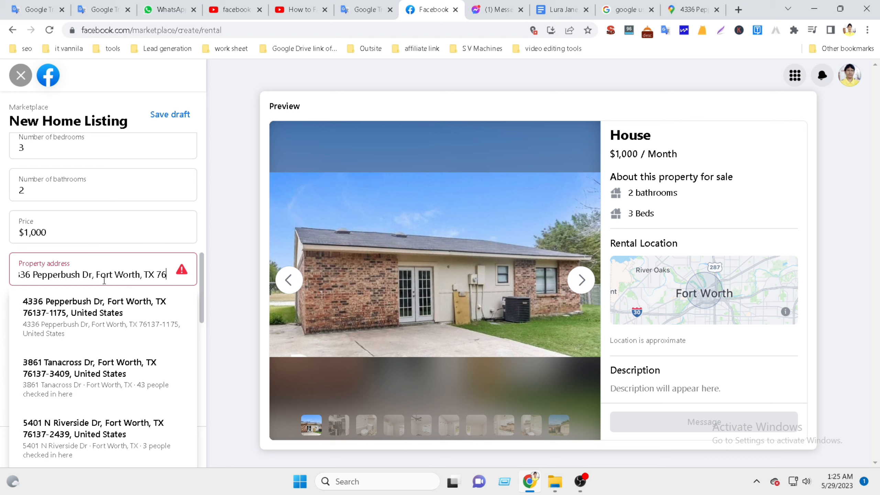
pyautogui.press('Right')
pyautogui.press('Right')
pyautogui.press('Right')
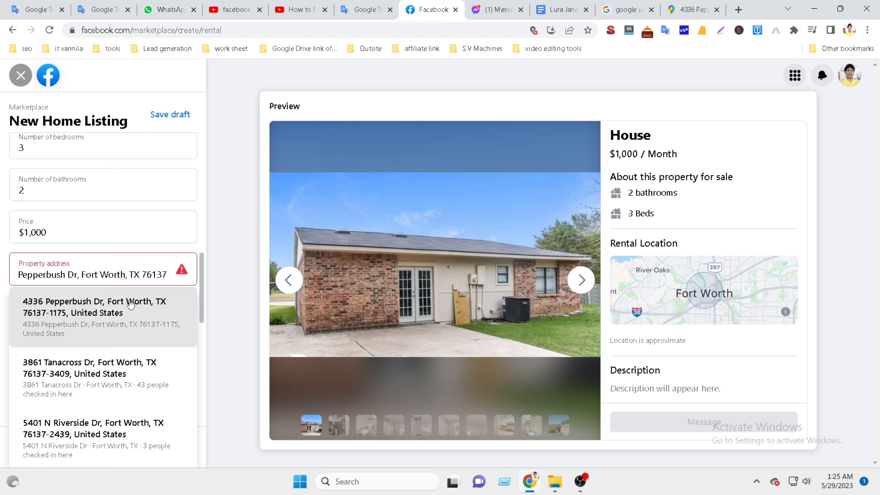
pyautogui.click(224, 276)
pyautogui.click(90, 274)
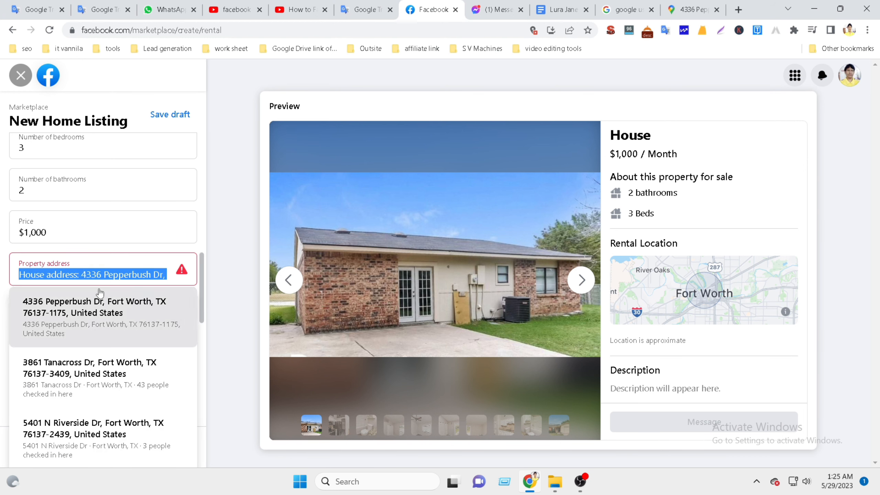
pyautogui.click(81, 272)
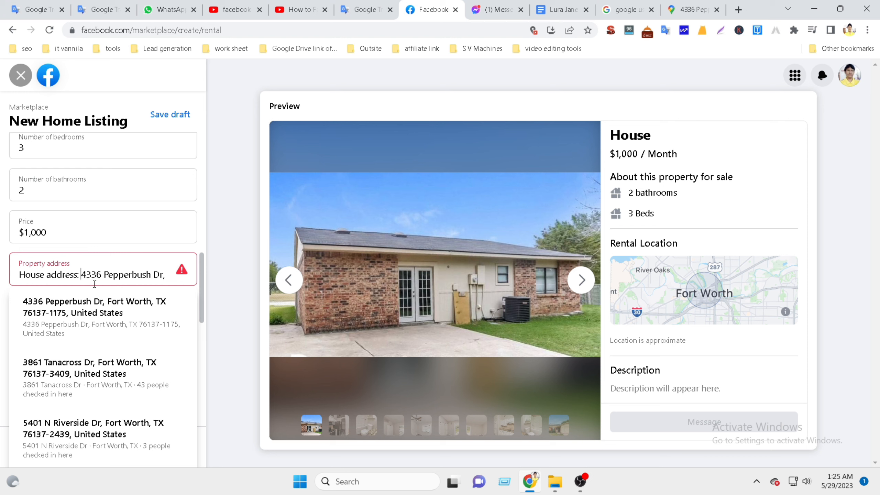
pyautogui.press('BackSpace')
pyautogui.press('BackSpace')
pyautogui.press('BackSpace')
pyautogui.press('BackSpace')
pyautogui.press('BackSpace')
pyautogui.press('BackSpace')
pyautogui.press('BackSpace')
pyautogui.press('BackSpace')
pyautogui.press('BackSpace')
pyautogui.press('BackSpace')
pyautogui.press('BackSpace')
pyautogui.press('BackSpace')
pyautogui.press('BackSpace')
pyautogui.press('BackSpace')
pyautogui.press('BackSpace')
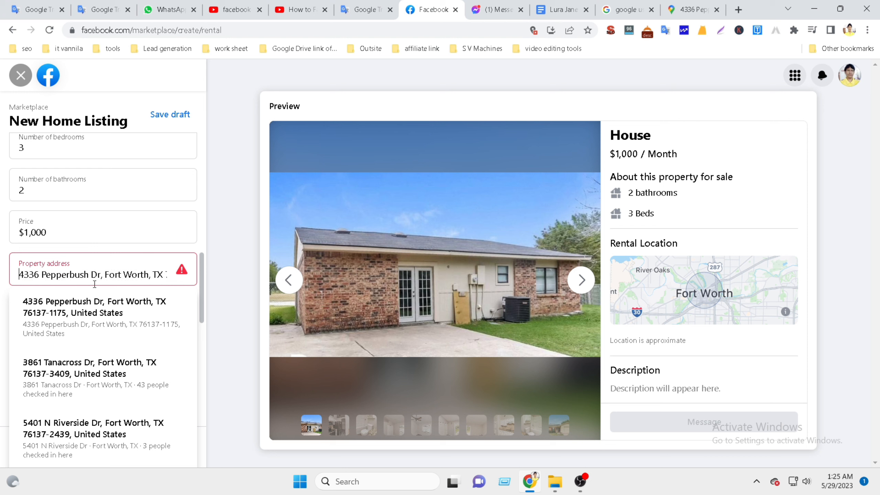
pyautogui.click(221, 291)
pyautogui.click(143, 274)
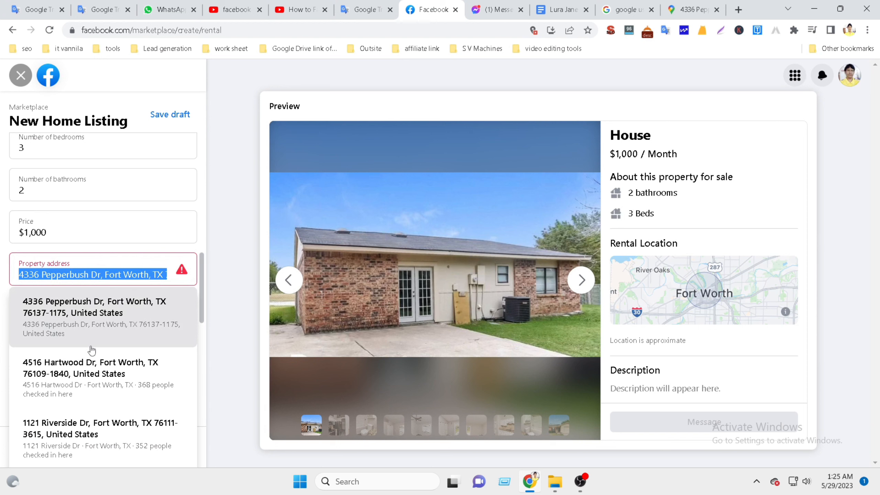
pyautogui.click(90, 313)
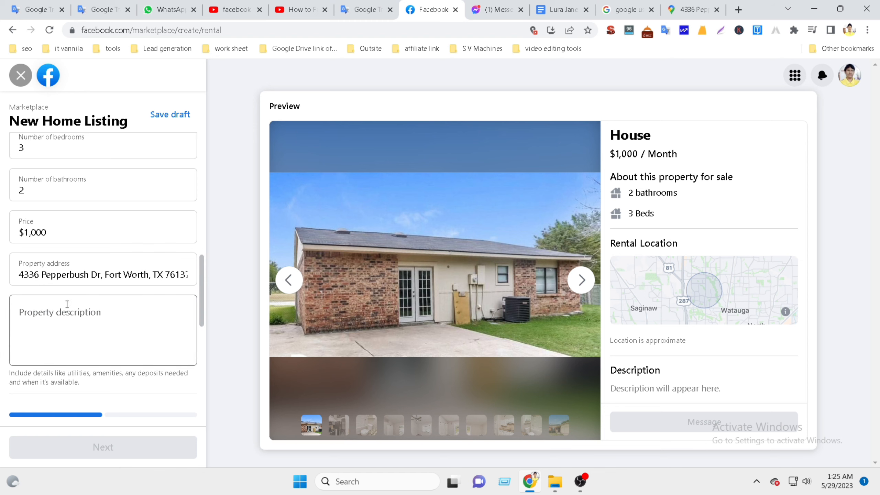
# Copy the 'Make this charming 3 bedroom…' paragraph from the notes into Property description.
pyautogui.click(32, 319)
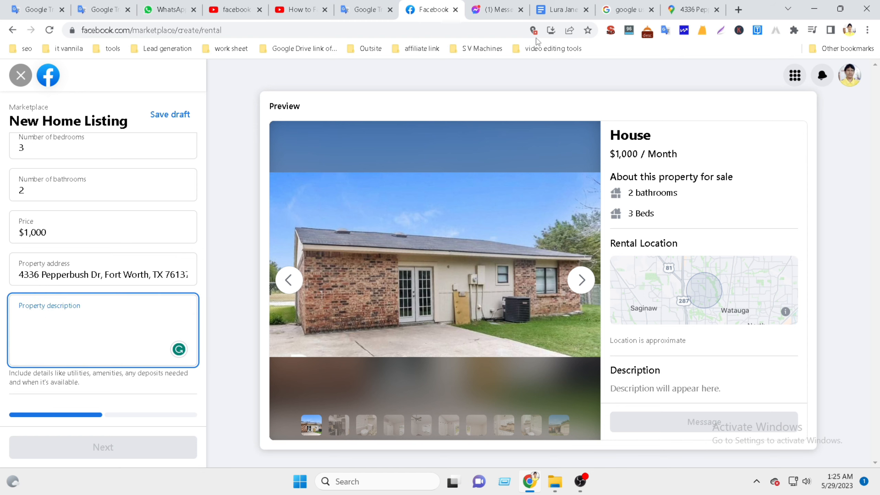
pyautogui.click(564, 9)
pyautogui.scroll(3, 372, 246)
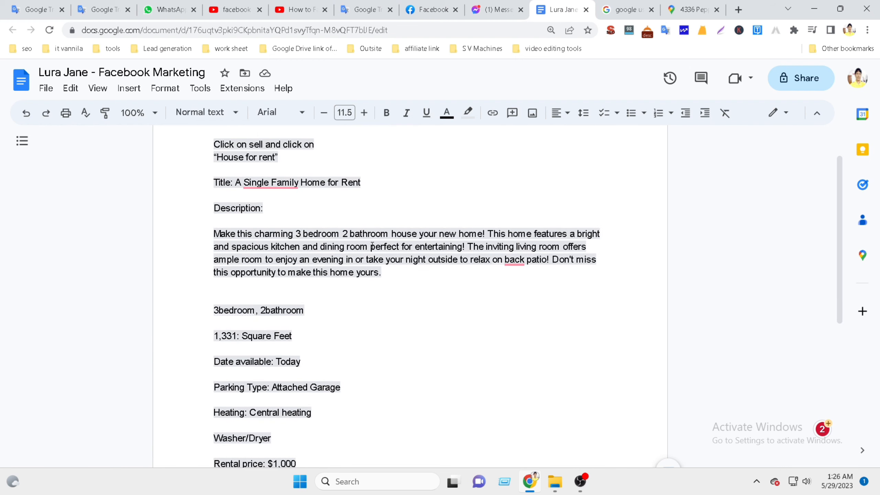
pyautogui.moveTo(215, 233); pyautogui.dragTo(395, 277)
pyautogui.hotkey('ctrl', 'c')
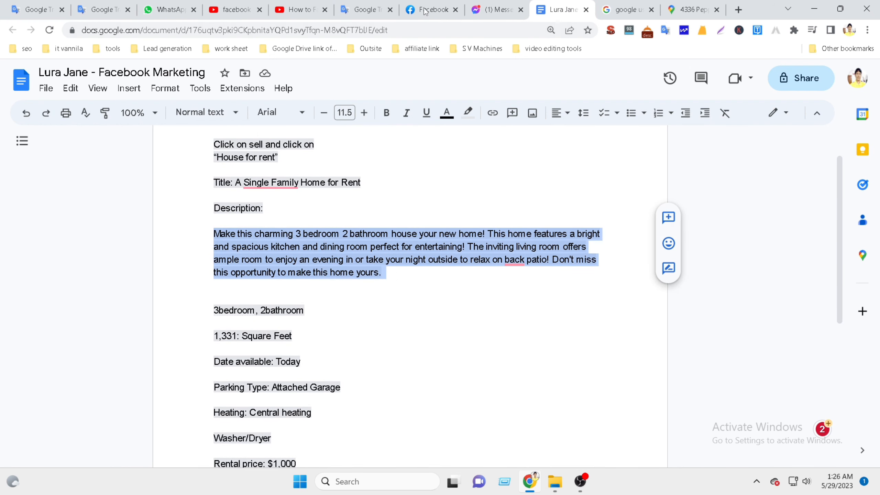
pyautogui.click(430, 10)
pyautogui.hotkey('ctrl', 'v')
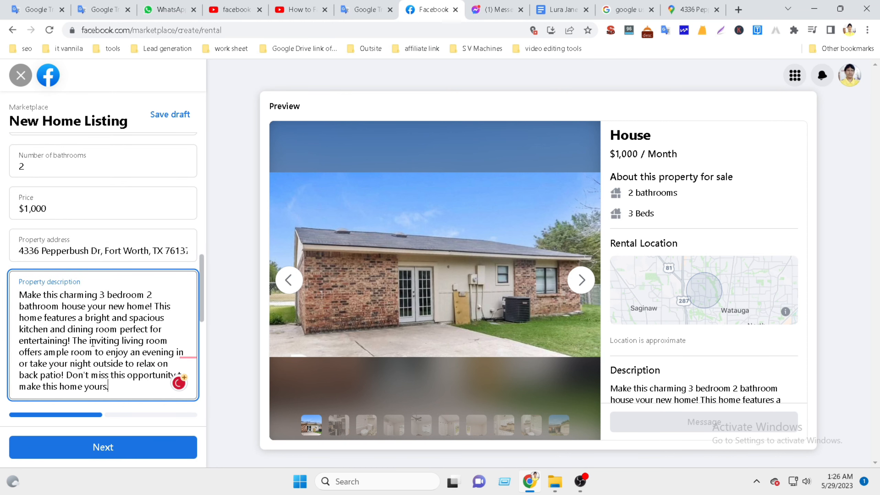
pyautogui.scroll(3, 116, 346)
pyautogui.scroll(-5, 116, 346)
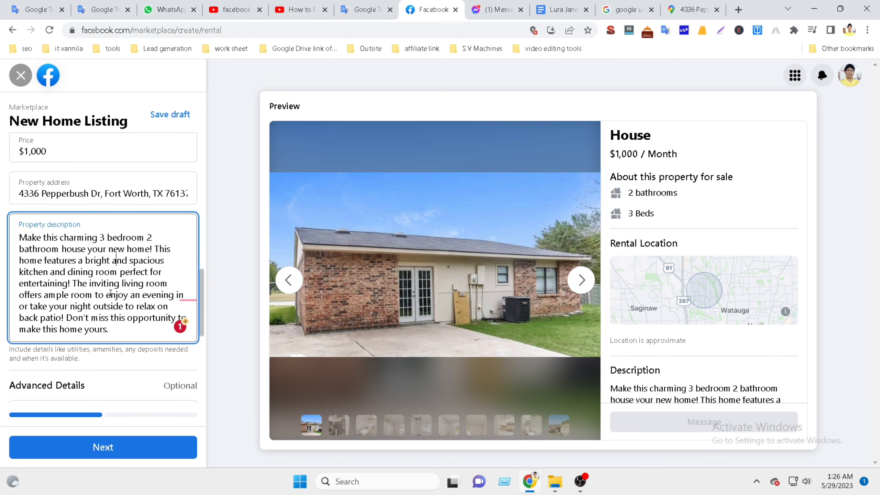
# Start 'The inviting living room' and 'This home features' as their own paragraphs in the description.
pyautogui.click(74, 284)
pyautogui.press('Return')
pyautogui.press('Return')
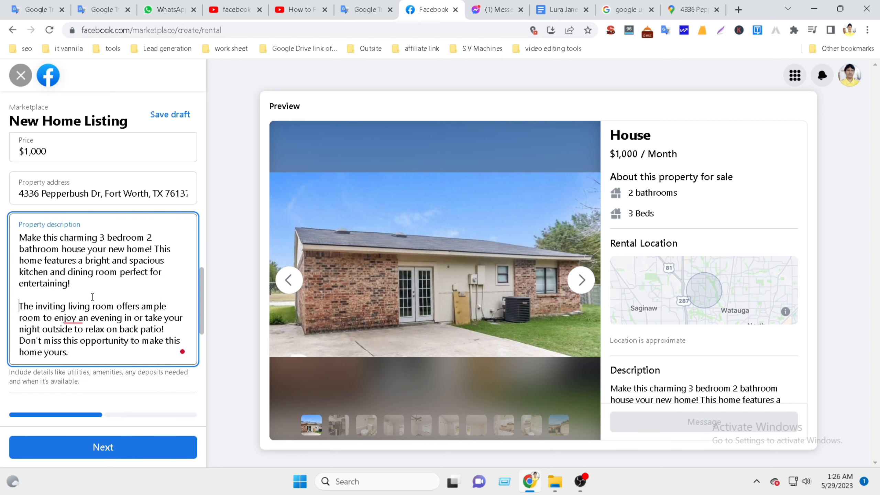
pyautogui.scroll(2, 93, 298)
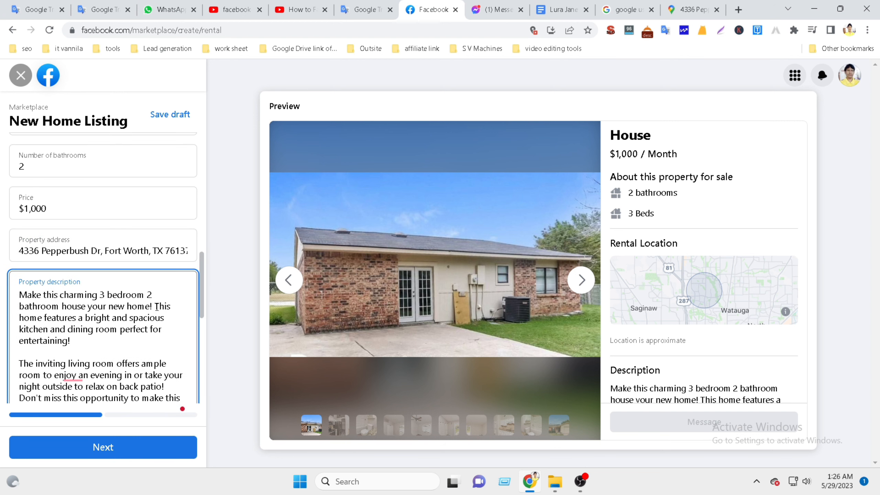
pyautogui.press('Return')
pyautogui.press('Return')
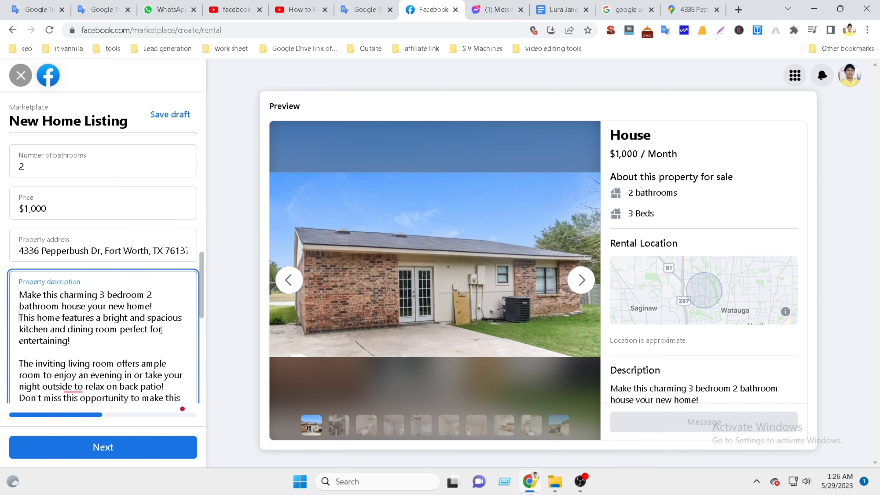
pyautogui.scroll(-3, 161, 330)
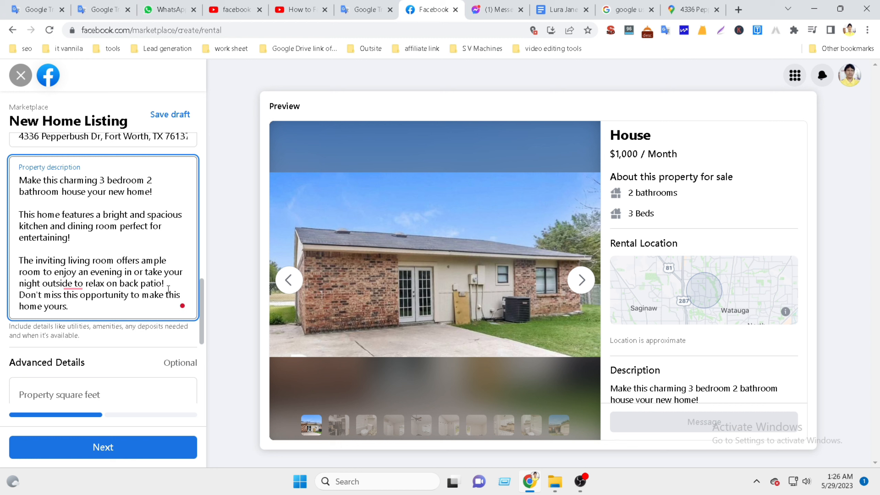
# Move 'Don't miss this opportunity to make this home yours.' into its own closing paragraph, then scroll to Advanced Details.
pyautogui.press('Return')
pyautogui.press('BackSpace')
pyautogui.press('Return')
pyautogui.scroll(3, 90, 295)
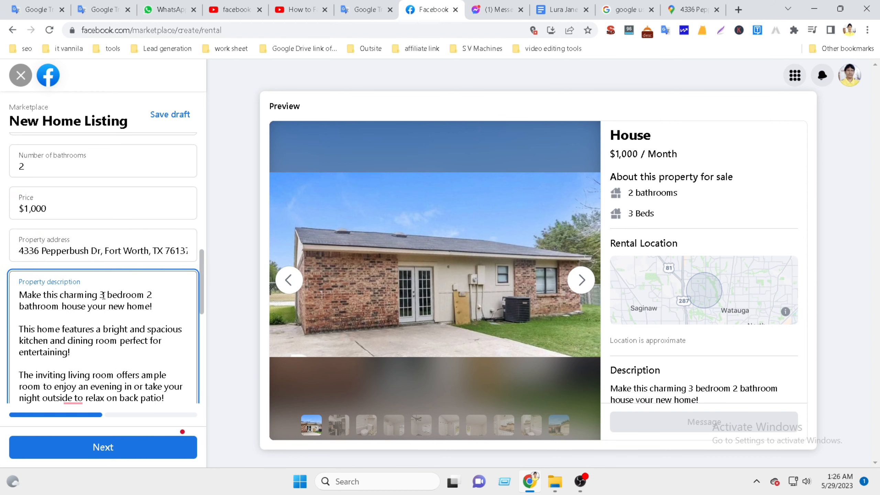
pyautogui.scroll(-5, 105, 299)
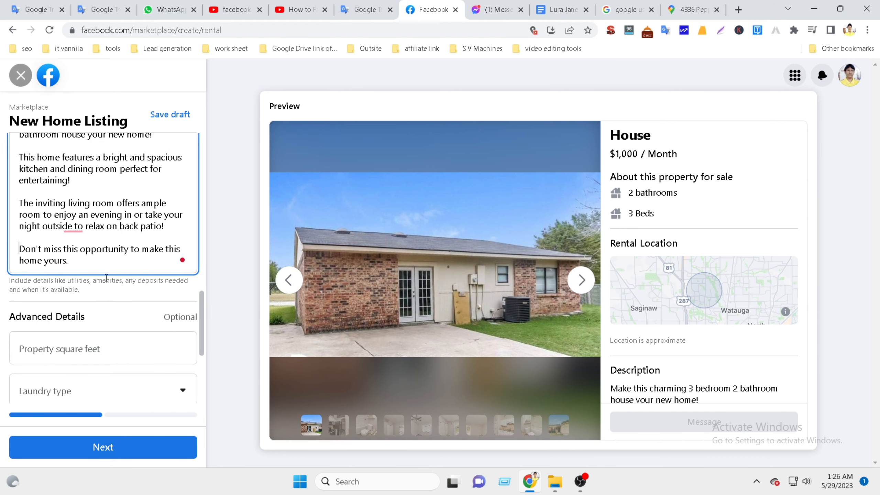
pyautogui.moveTo(78, 226)
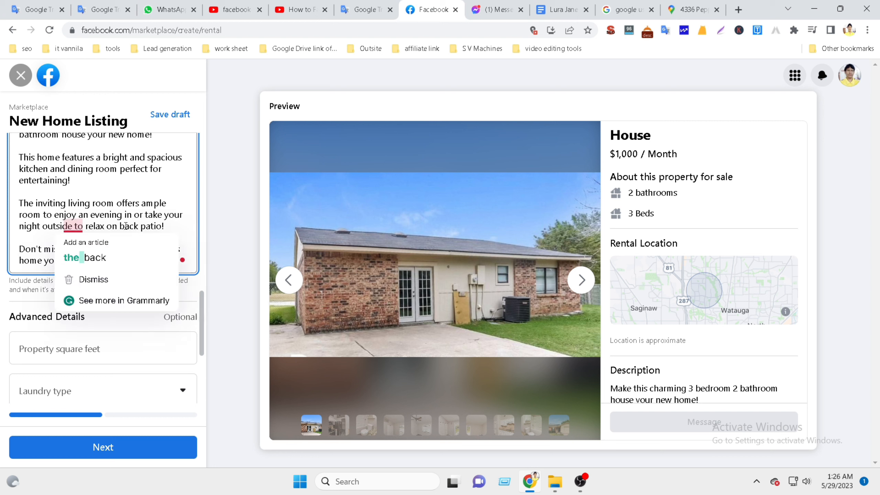
pyautogui.scroll(-2, 89, 291)
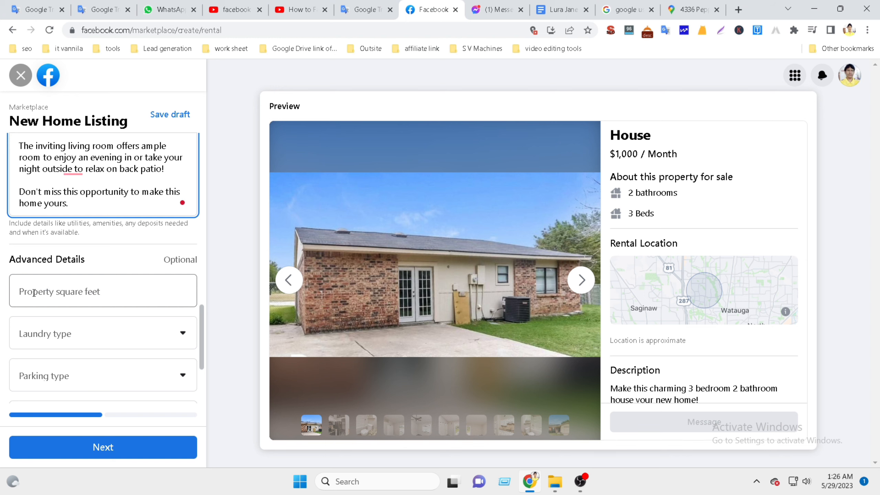
# Find the 1,331 Square Feet figure in the Google Docs listing notes.
pyautogui.click(83, 295)
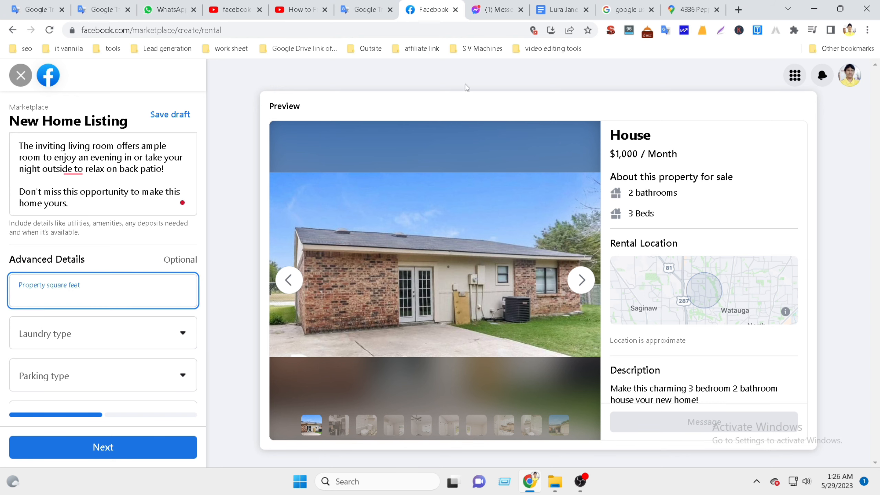
pyautogui.click(561, 10)
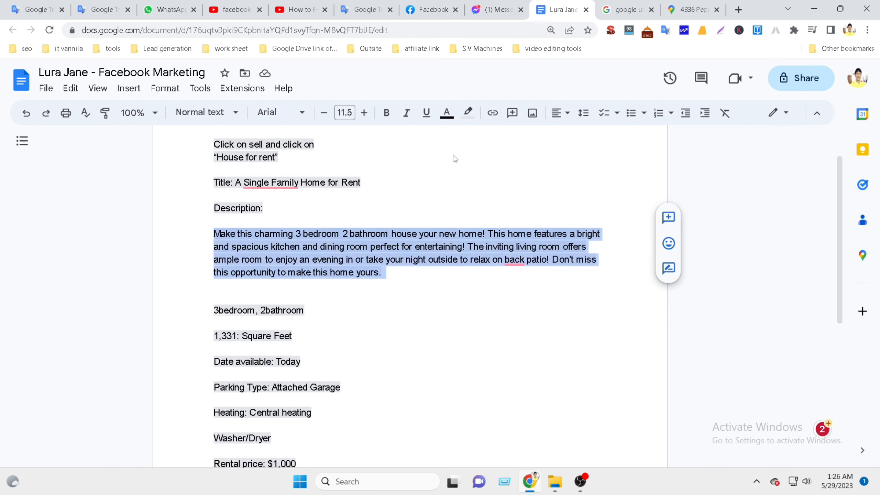
pyautogui.moveTo(293, 335); pyautogui.dragTo(340, 337)
pyautogui.click(220, 336)
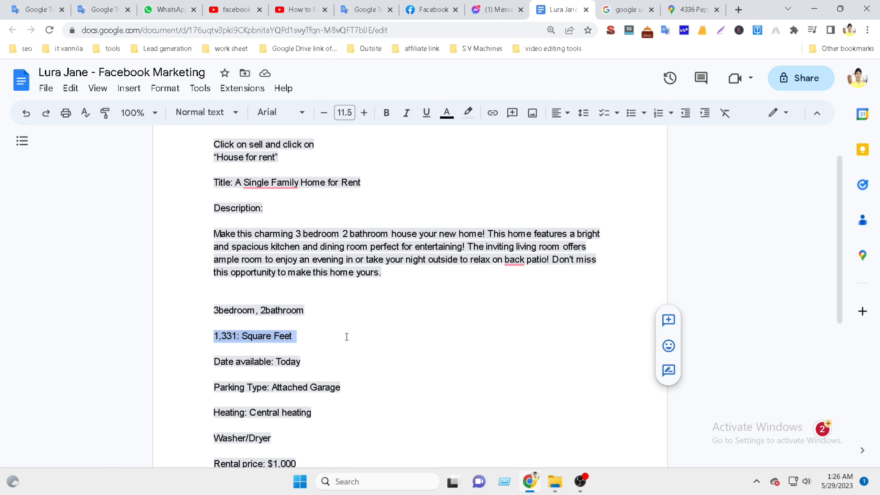
pyautogui.click(433, 11)
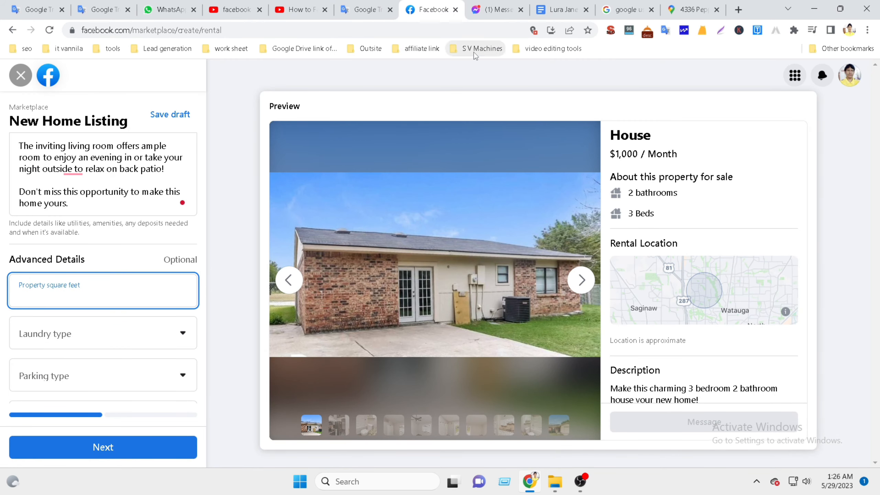
pyautogui.click(561, 10)
pyautogui.click(253, 344)
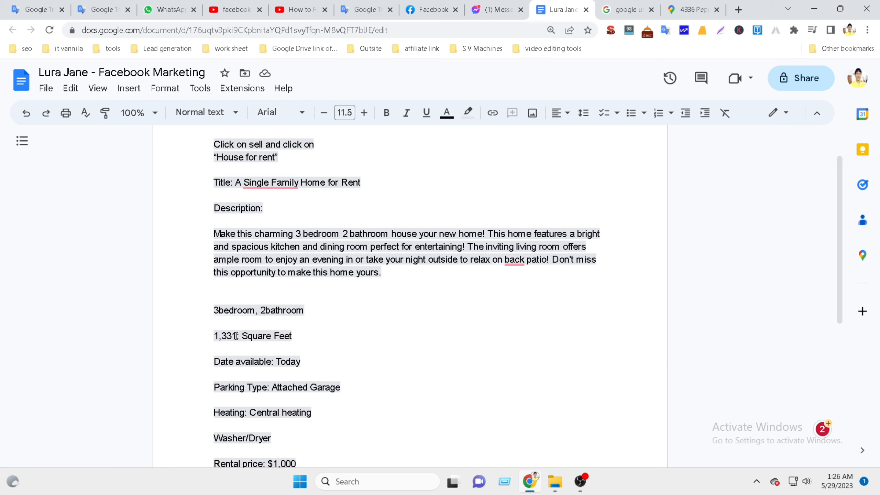
pyautogui.moveTo(236, 336); pyautogui.dragTo(215, 336)
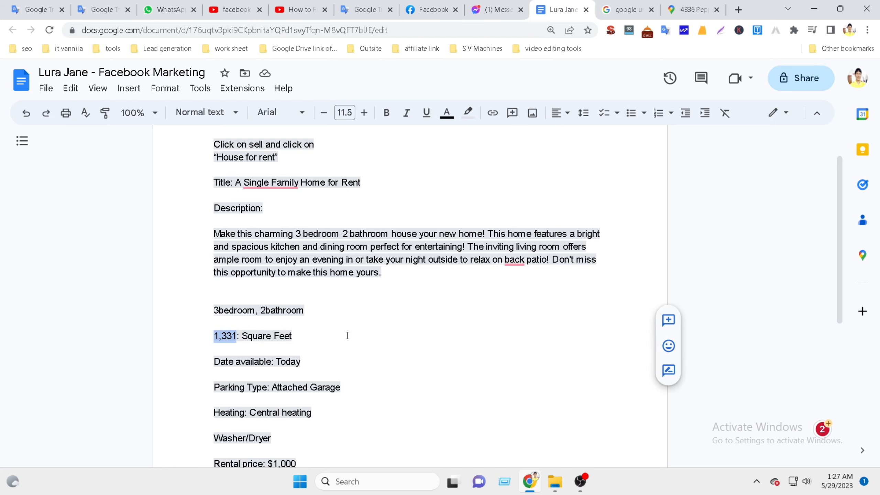
pyautogui.click(415, 11)
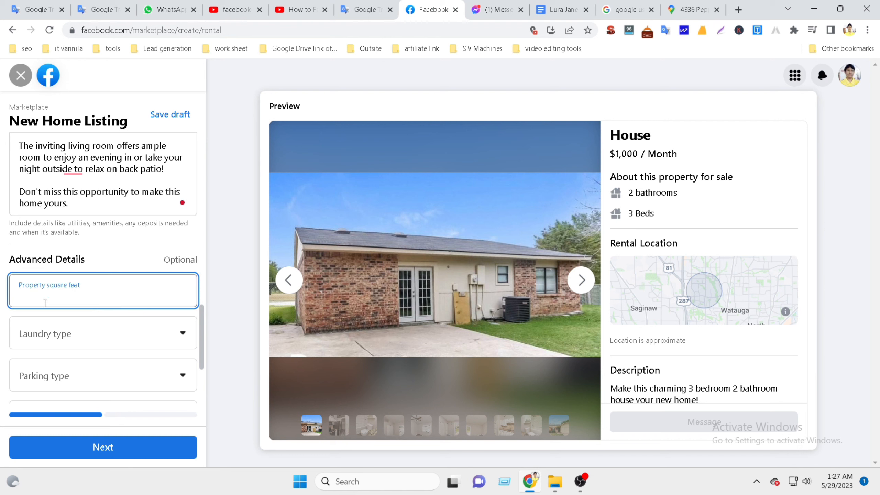
# Enter 1331 in Property square feet, fixing a mistyped digit and rechecking the notes.
pyautogui.click(40, 333)
pyautogui.click(39, 296)
pyautogui.click(564, 10)
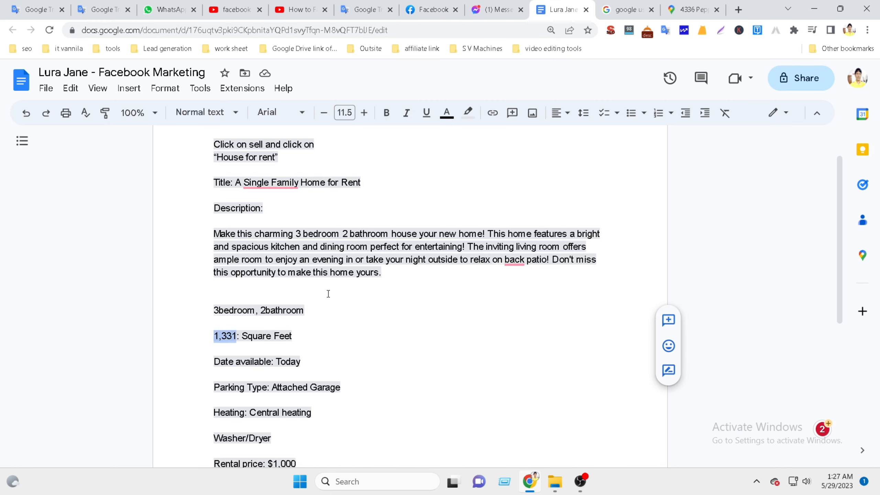
pyautogui.click(230, 339)
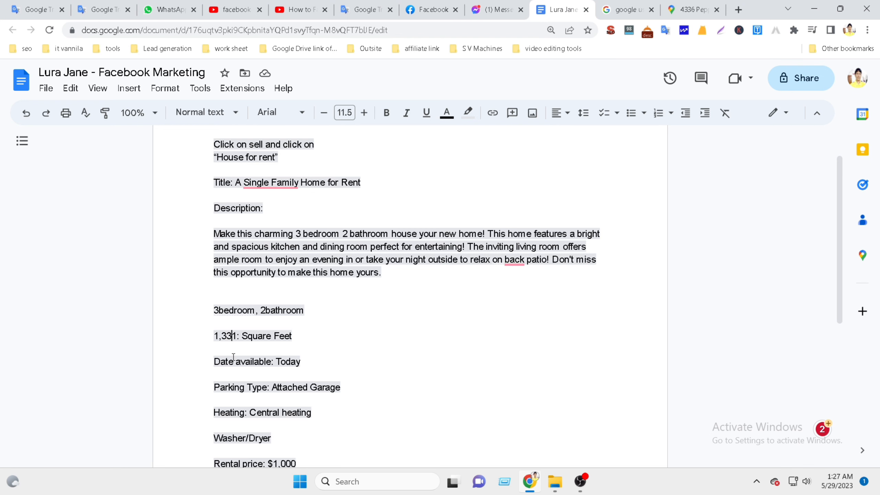
pyautogui.click(430, 10)
pyautogui.write('1')
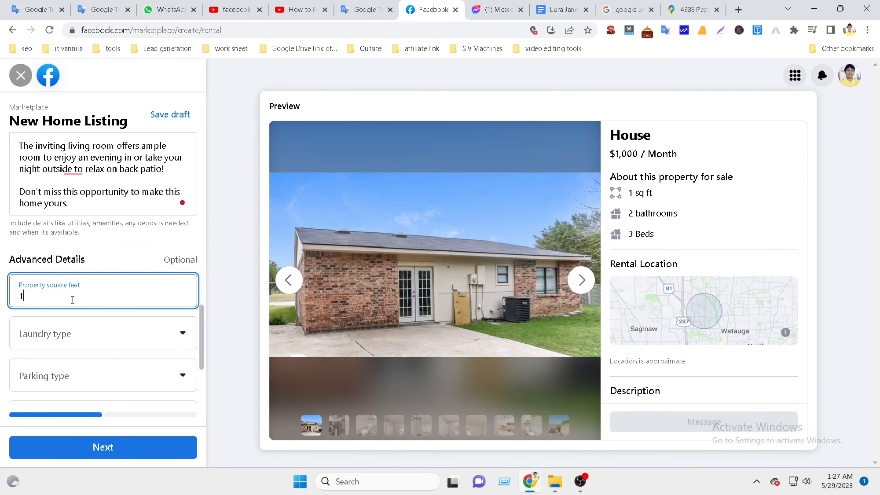
pyautogui.write('331')
pyautogui.click(563, 9)
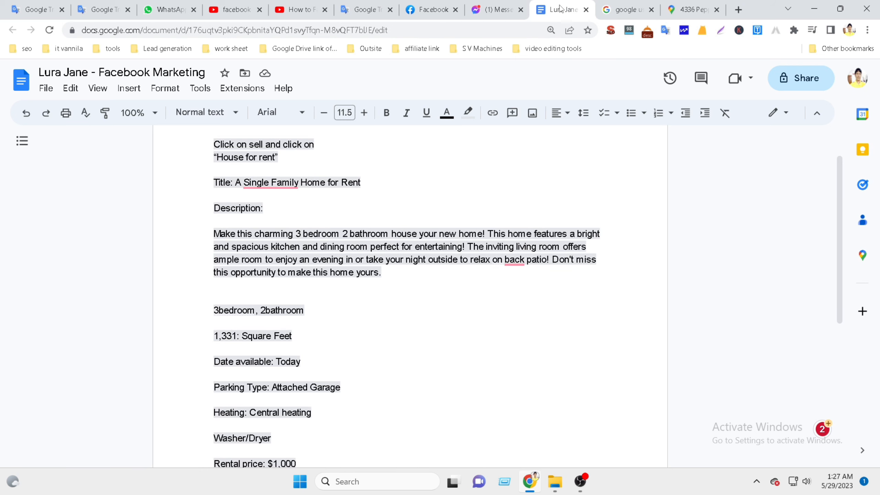
pyautogui.click(421, 9)
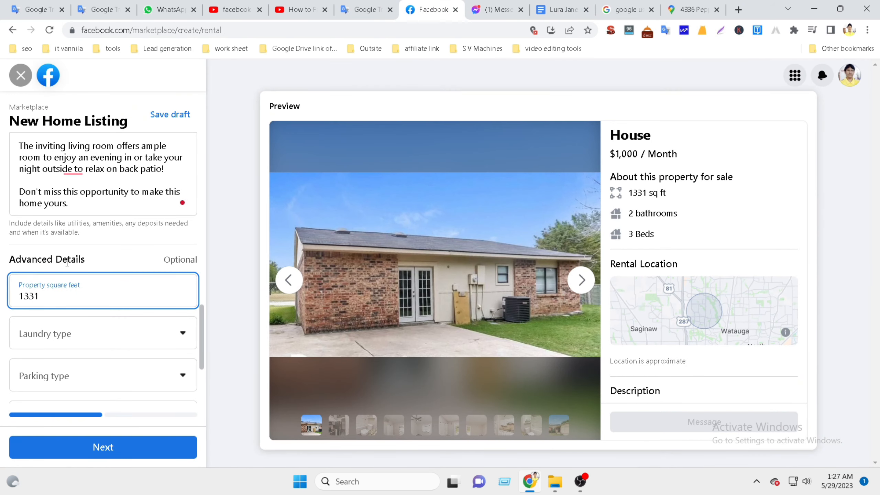
pyautogui.click(25, 294)
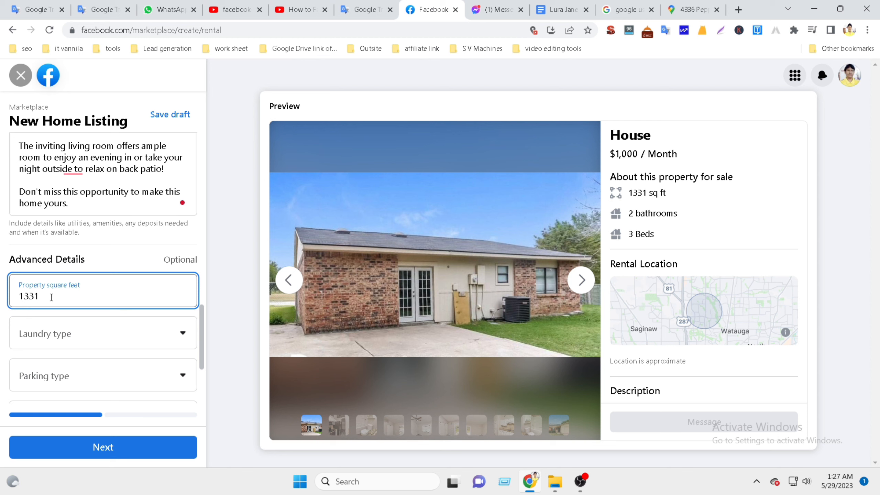
pyautogui.click(34, 333)
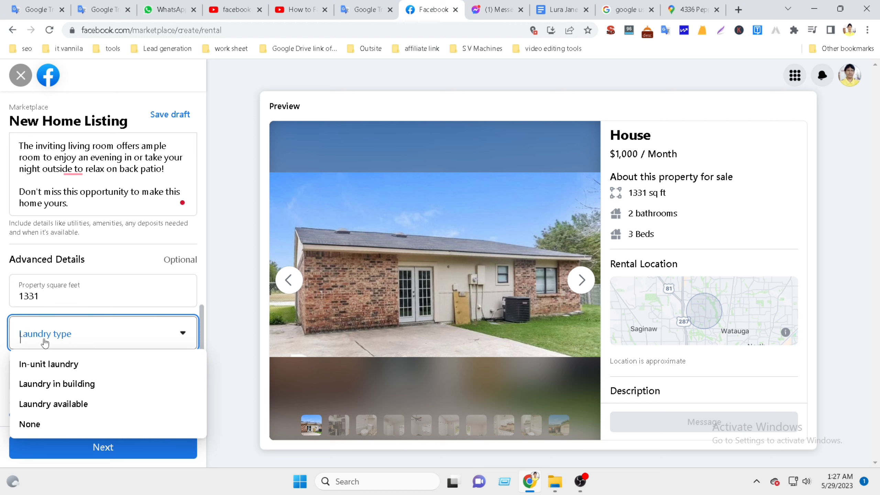
# Close the laundry list unchanged and use See more so the preview shows the full description.
pyautogui.click(219, 320)
pyautogui.scroll(-3, 202, 311)
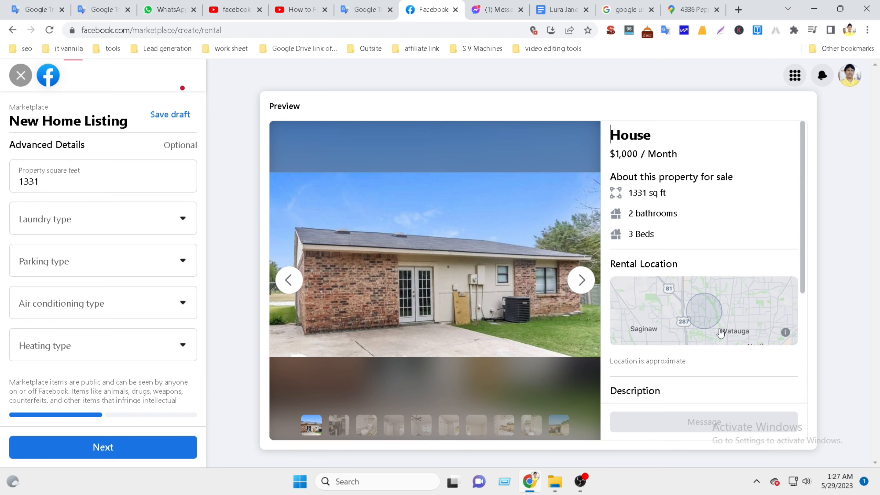
pyautogui.scroll(-5, 692, 311)
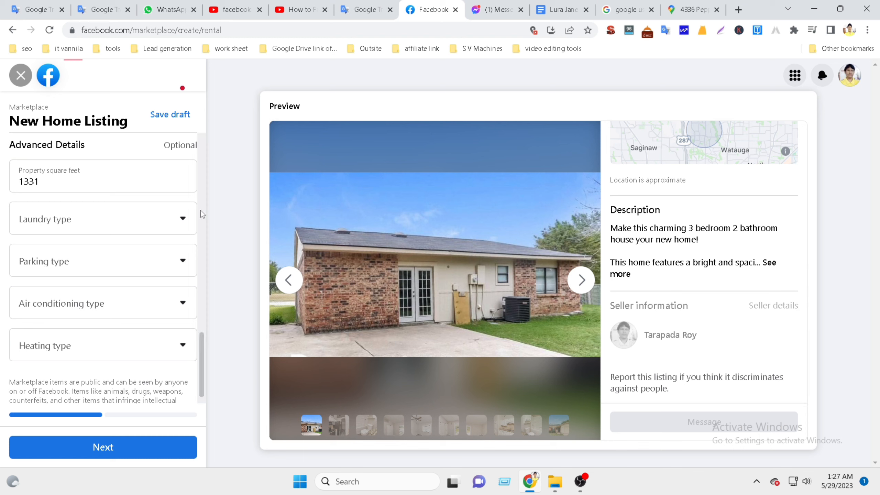
pyautogui.click(771, 265)
pyautogui.scroll(-1, 729, 303)
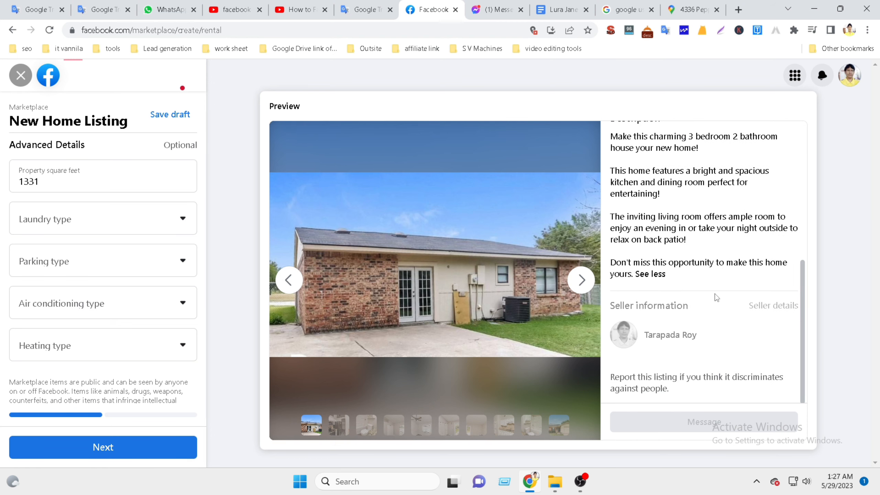
pyautogui.scroll(2, 715, 296)
pyautogui.scroll(-3, 712, 282)
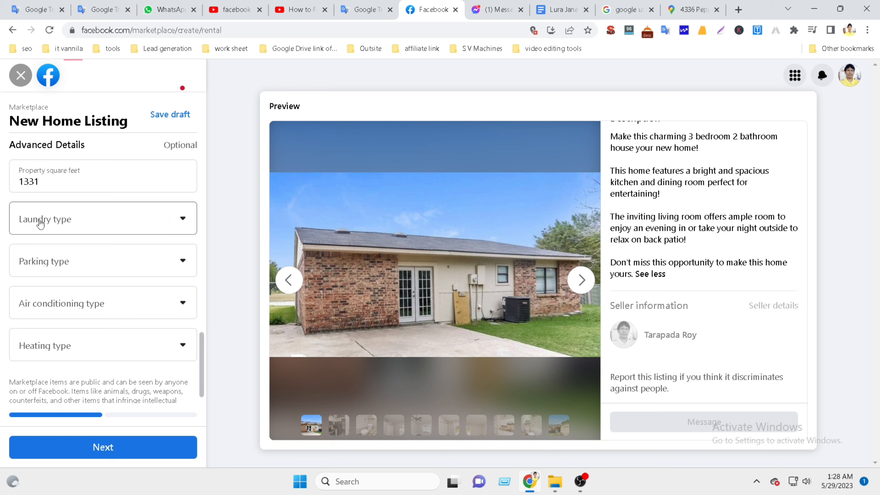
# Leave Laundry type unset while looking up the Washer/Dryer line in the Google Docs notes.
pyautogui.click(73, 225)
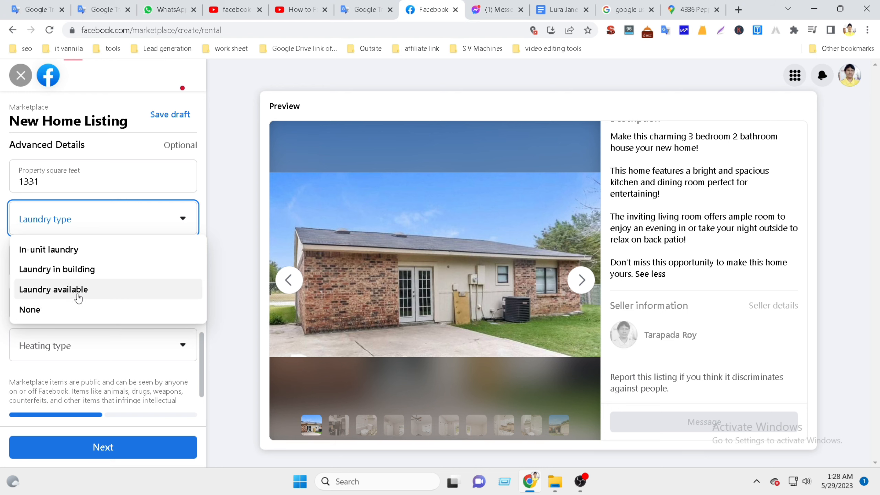
pyautogui.click(561, 10)
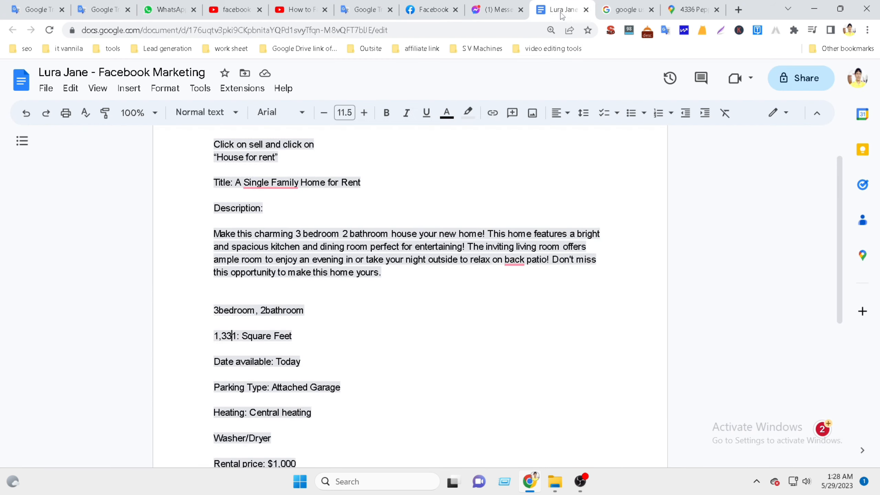
pyautogui.scroll(-3, 372, 306)
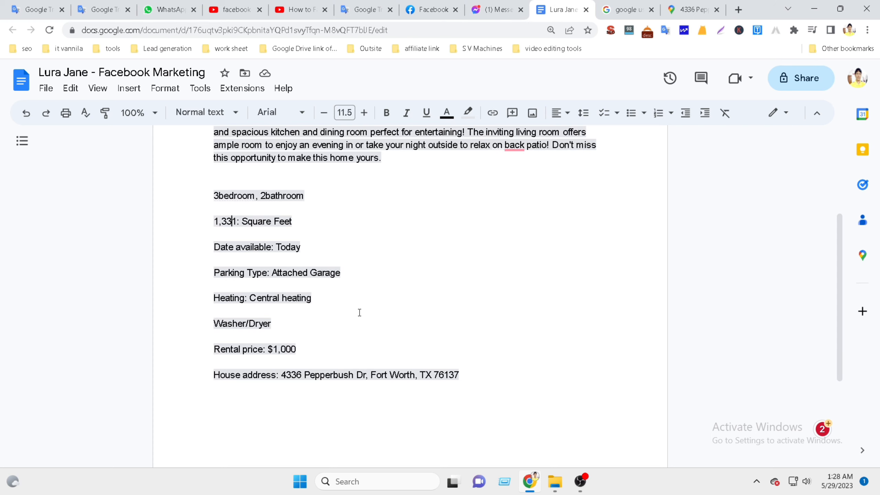
pyautogui.scroll(5, 359, 312)
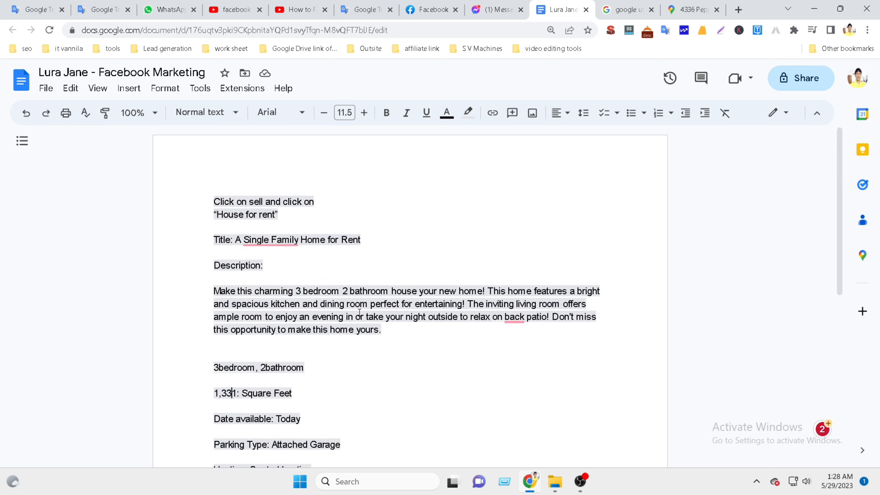
pyautogui.scroll(-5, 359, 313)
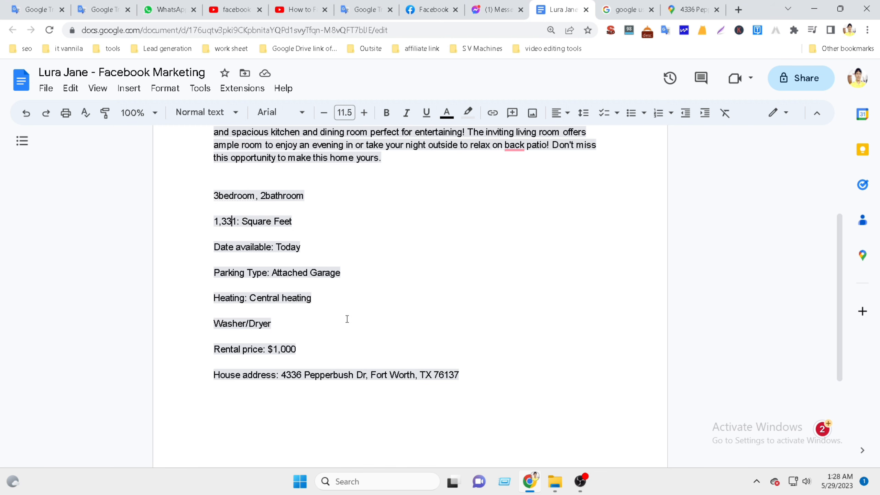
pyautogui.click(440, 10)
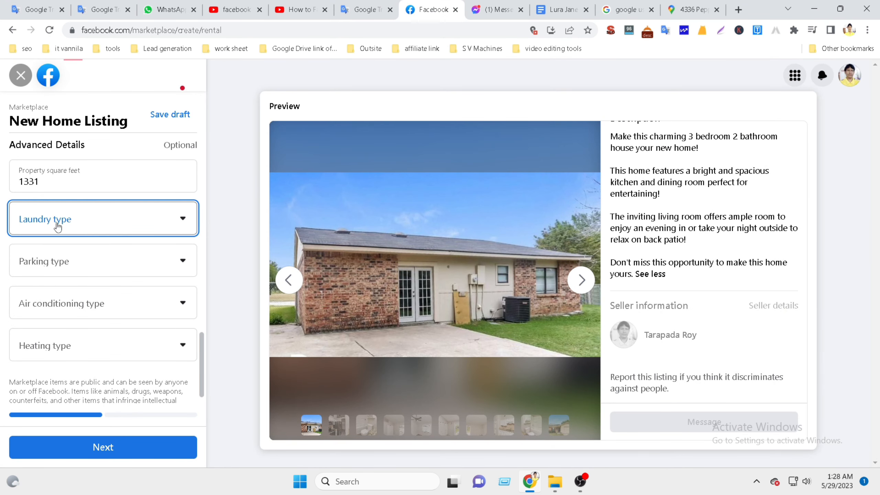
pyautogui.click(181, 219)
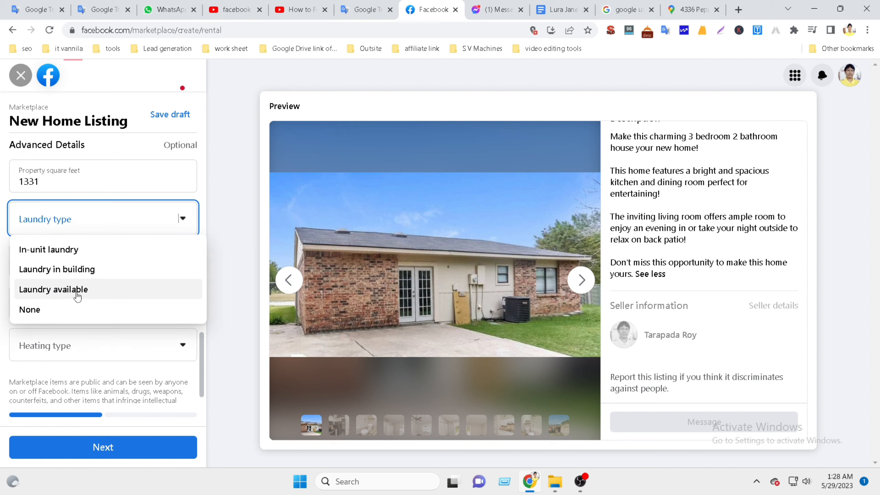
pyautogui.click(561, 9)
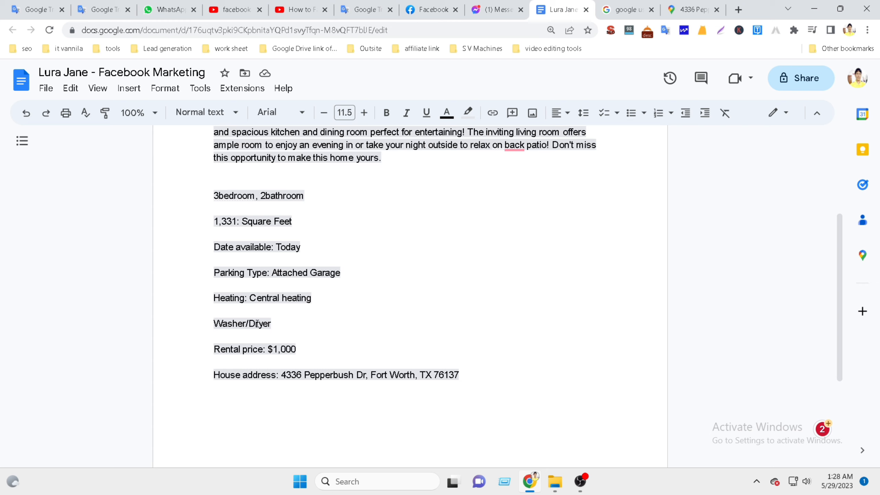
pyautogui.hotkey('ctrl', 'f')
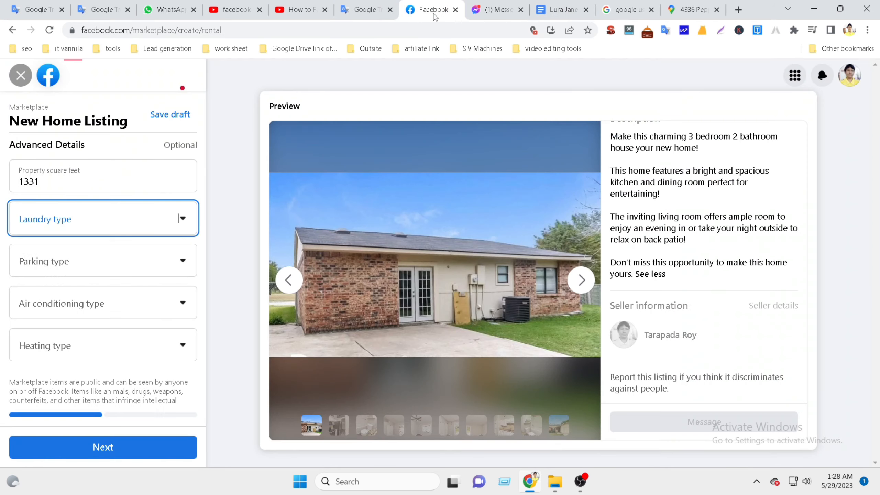
pyautogui.click(434, 14)
pyautogui.click(564, 10)
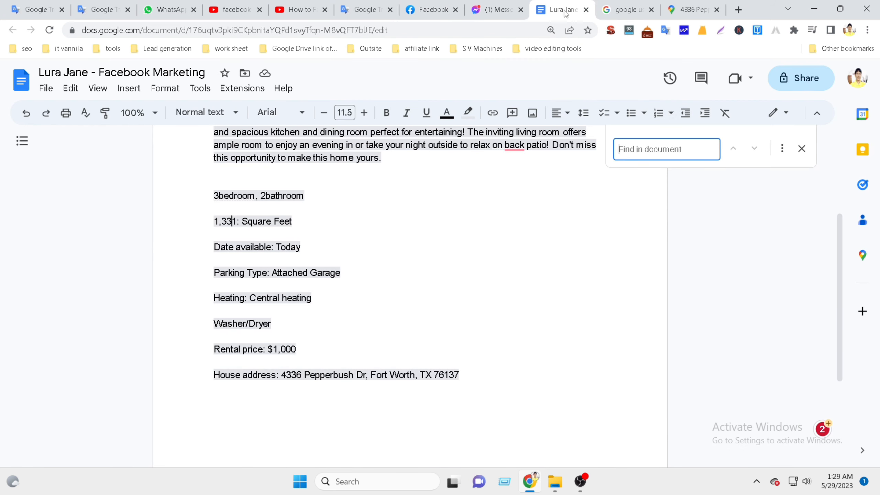
pyautogui.write('LAUNDRY')
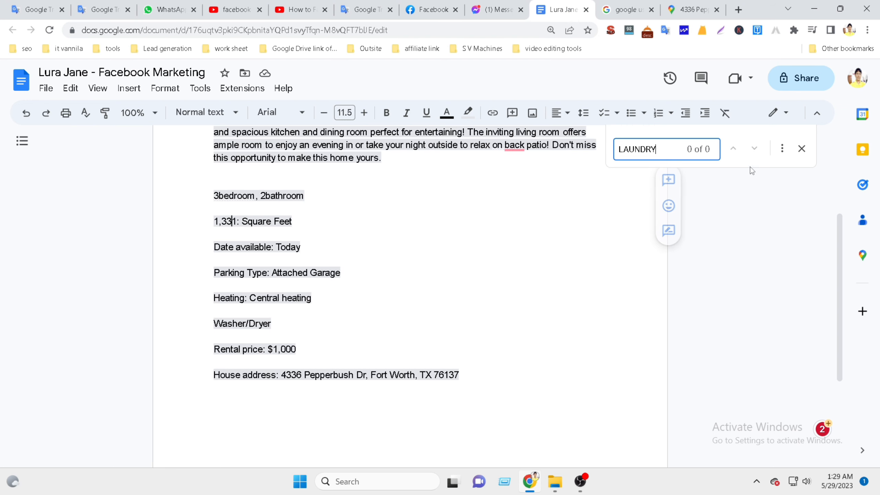
pyautogui.click(802, 148)
# Return to the Marketplace form and show the Laundry type option list.
pyautogui.click(433, 13)
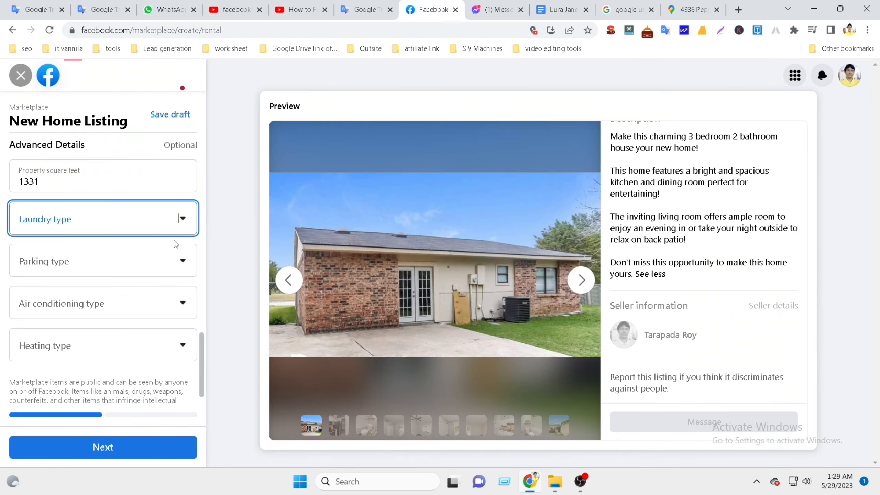
pyautogui.click(183, 219)
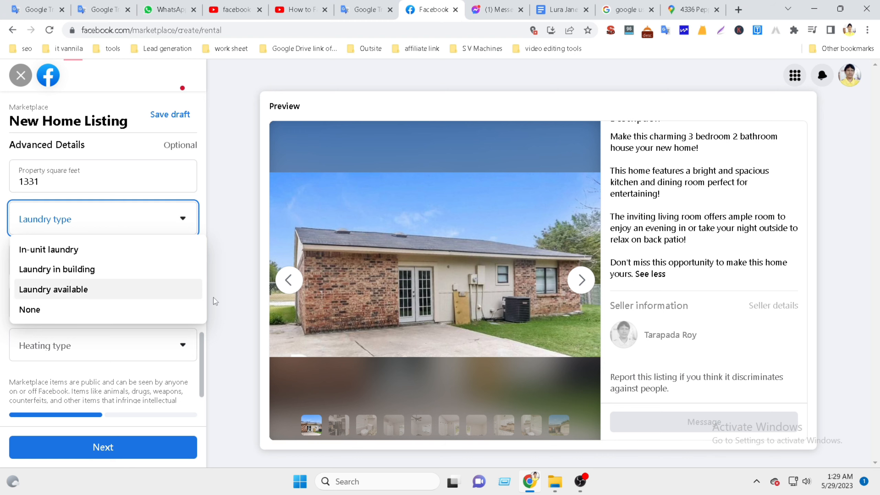
# Capture the laundry options in Lightshot, underline Laundry available in red, and save as Screenshot.png.
pyautogui.click(720, 30)
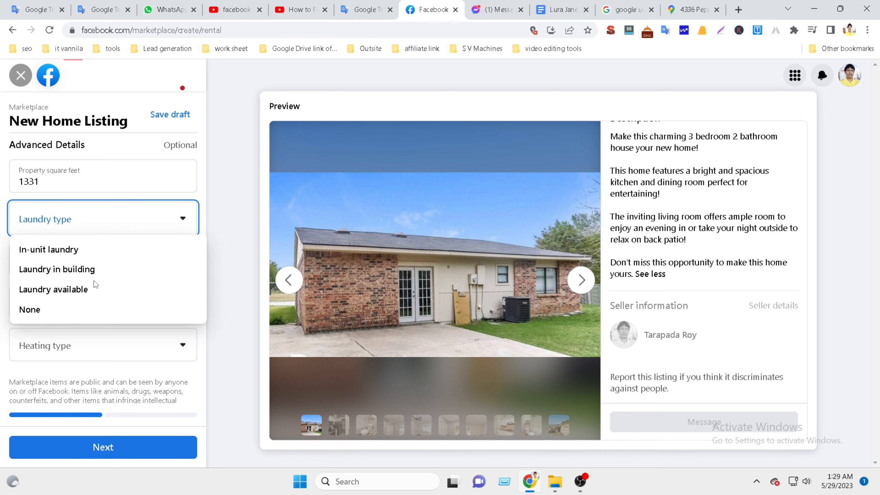
pyautogui.moveTo(2, 190); pyautogui.dragTo(226, 337)
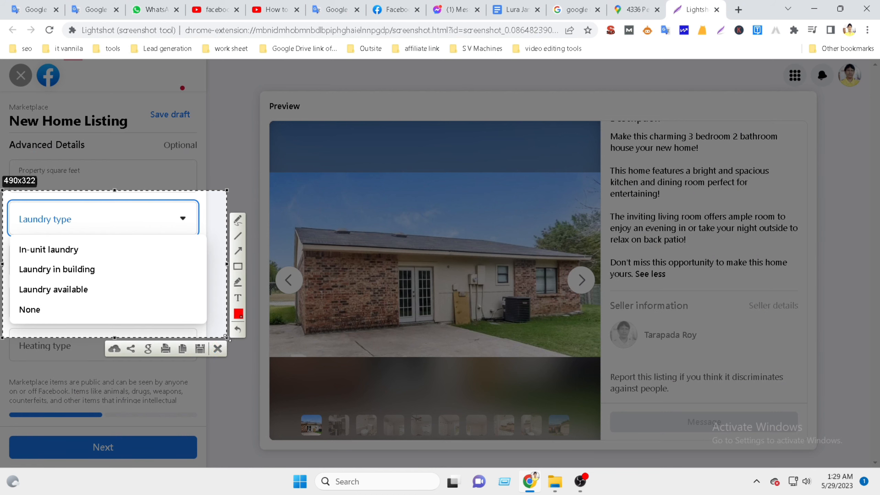
pyautogui.click(238, 220)
pyautogui.moveTo(12, 290); pyautogui.dragTo(34, 285)
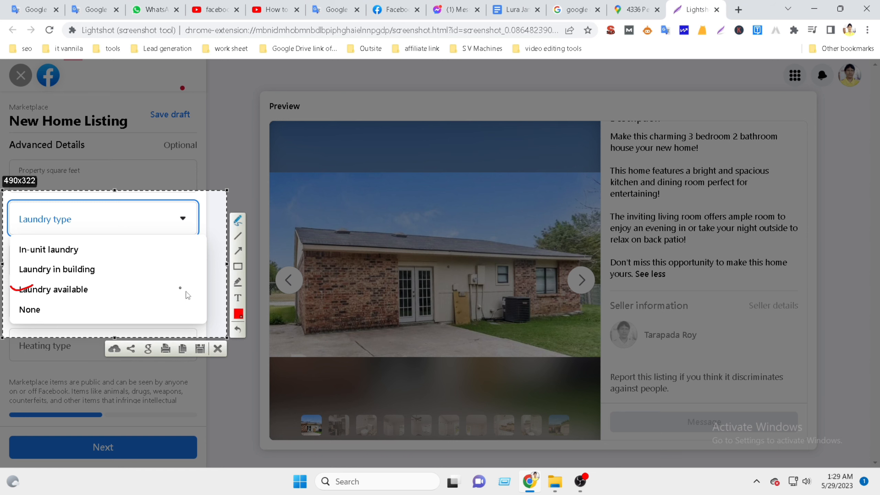
pyautogui.click(202, 348)
pyautogui.click(344, 257)
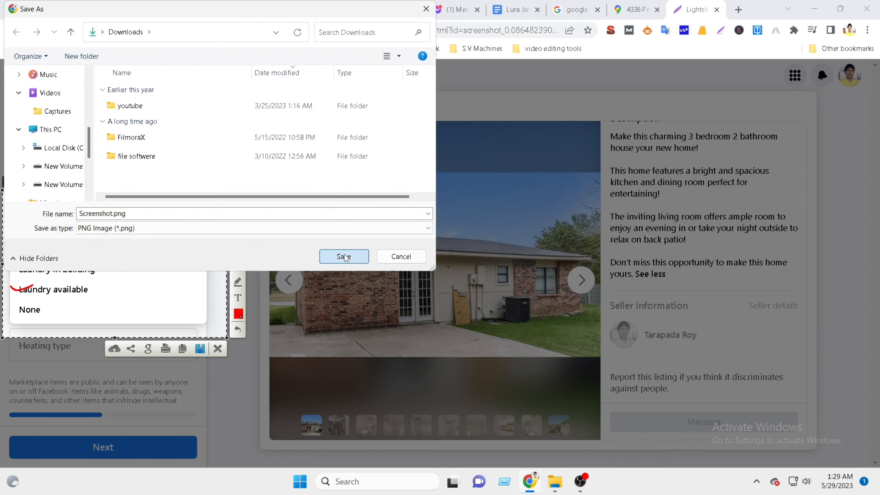
pyautogui.scroll(1, 437, 305)
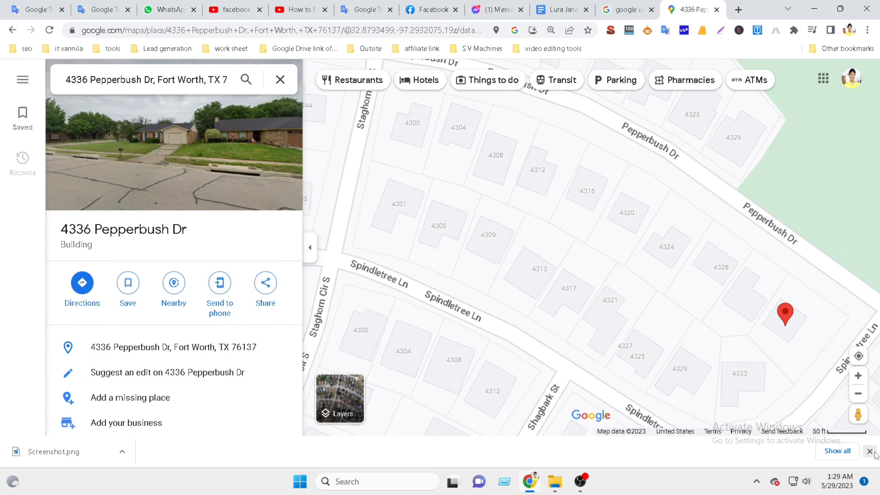
# Look up Parking Type: Attached Garage in the notes, then return to the Marketplace form.
pyautogui.click(870, 451)
pyautogui.click(432, 11)
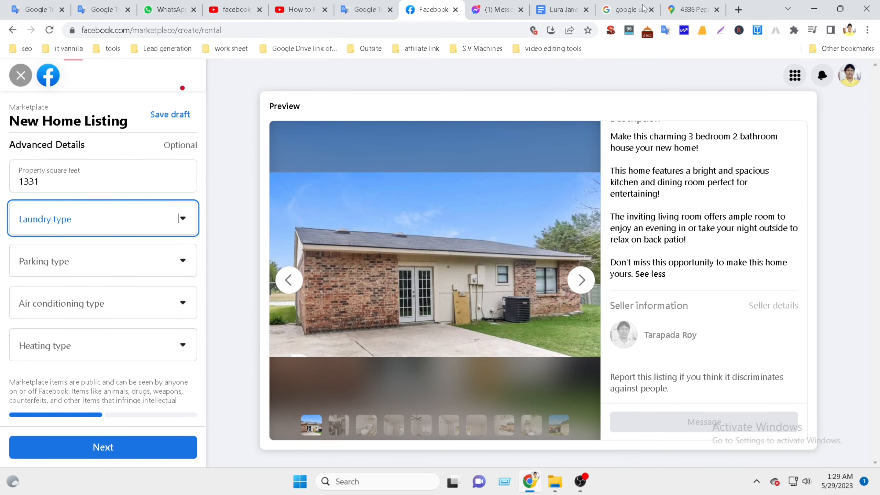
pyautogui.click(690, 8)
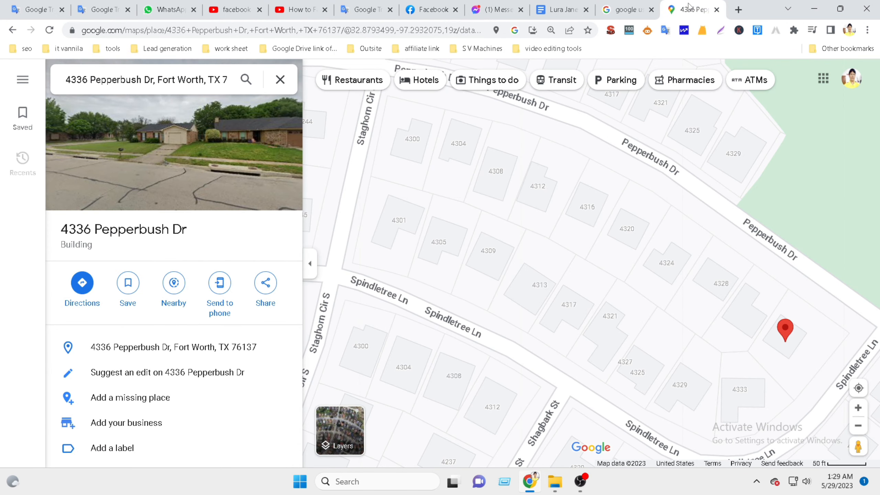
pyautogui.click(430, 10)
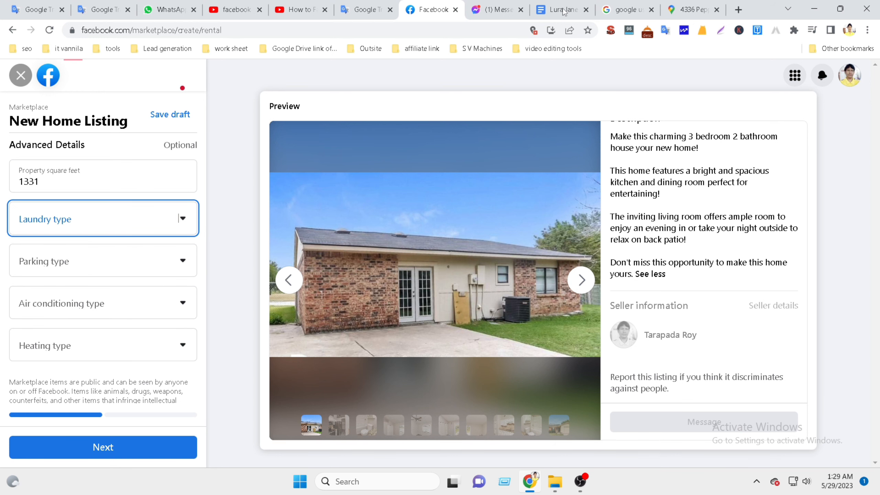
pyautogui.click(563, 14)
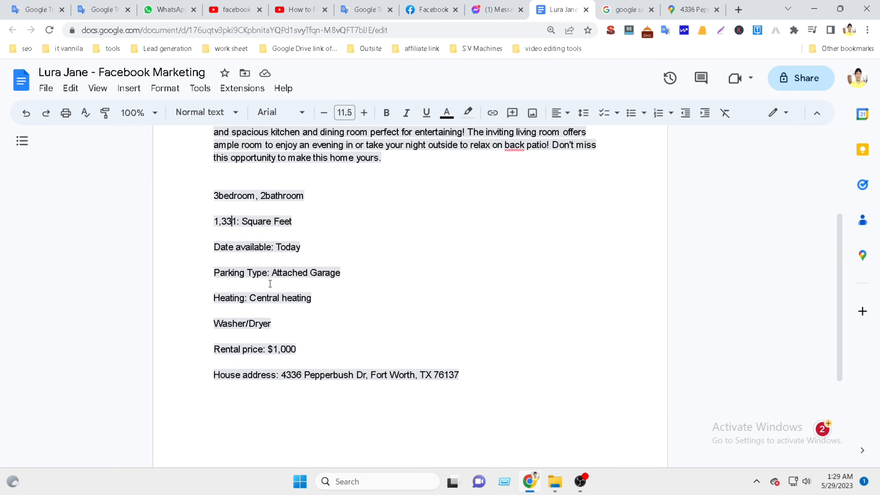
pyautogui.moveTo(272, 273); pyautogui.dragTo(342, 273)
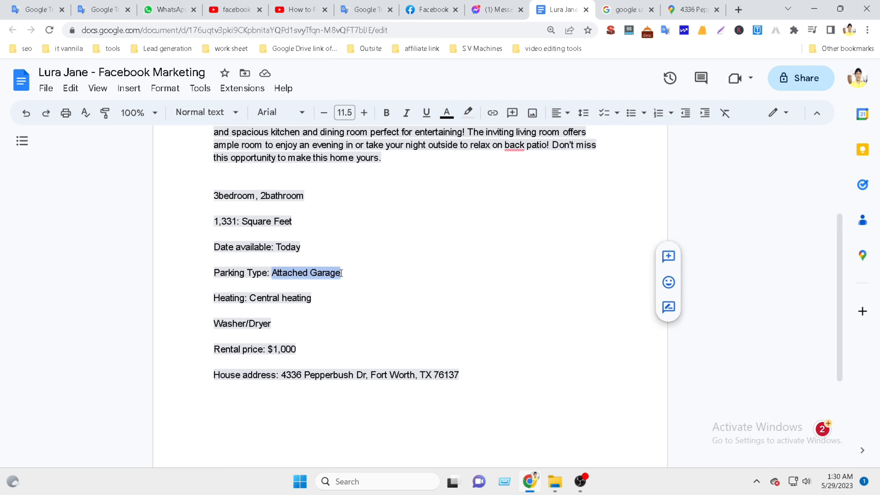
pyautogui.click(435, 10)
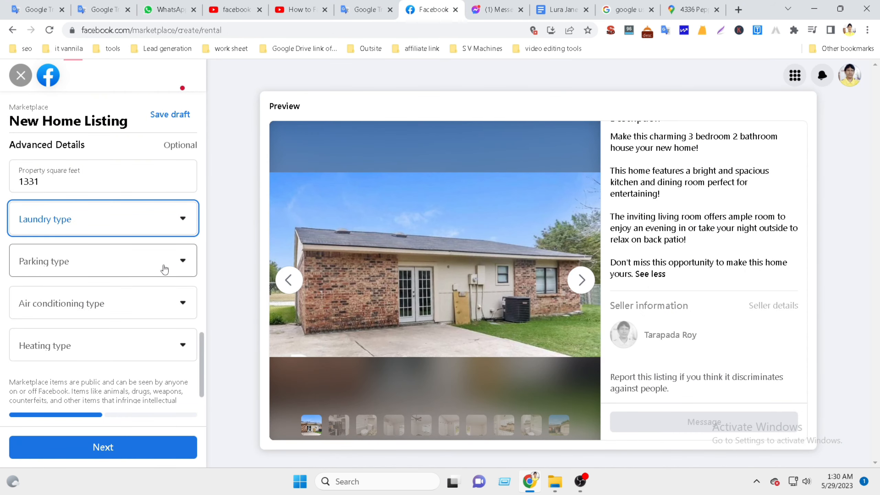
# Choose Laundry available for laundry type and Garage parking for parking type.
pyautogui.click(183, 224)
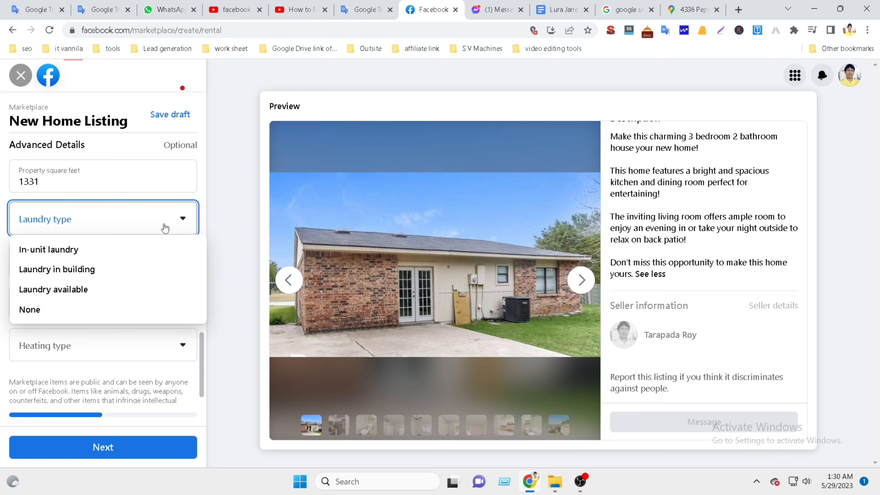
pyautogui.click(60, 290)
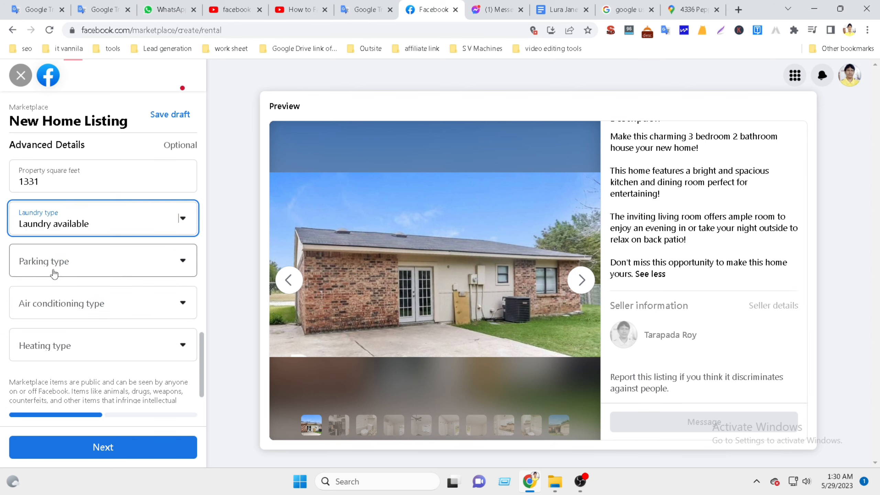
pyautogui.click(181, 261)
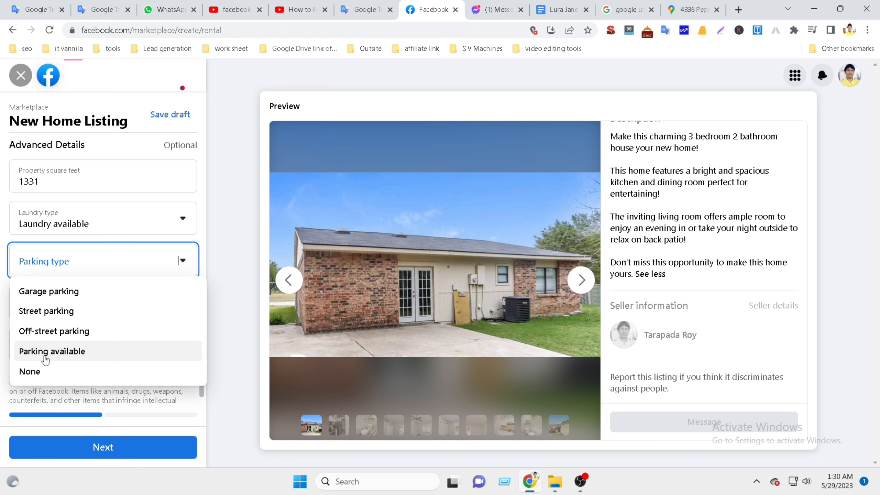
pyautogui.click(50, 296)
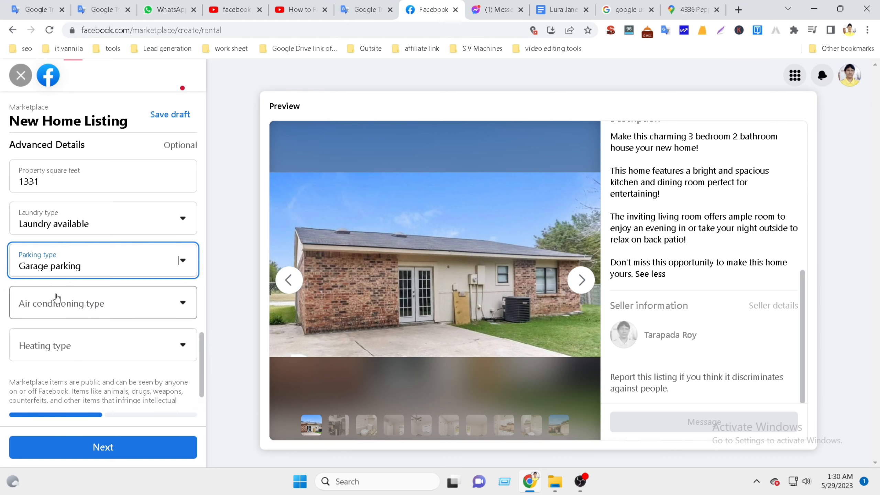
pyautogui.click(561, 12)
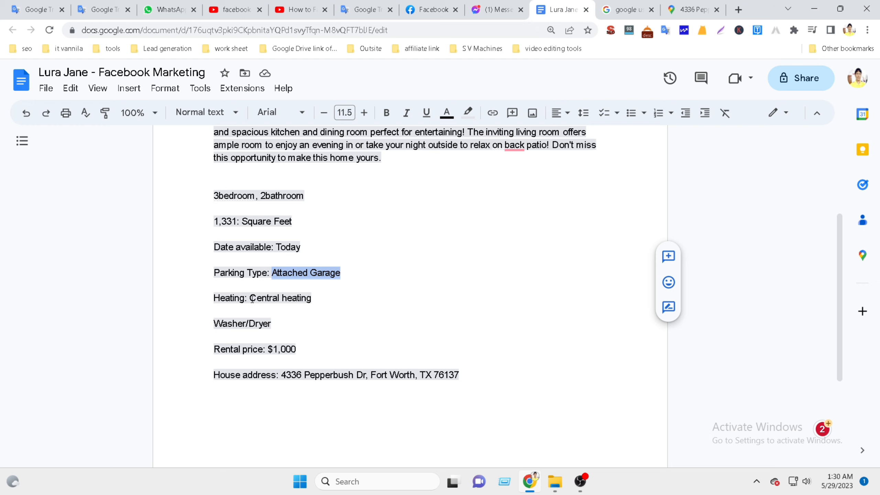
# Note Central heating in the notes and open the Air conditioning type options on the form.
pyautogui.moveTo(252, 298); pyautogui.dragTo(317, 298)
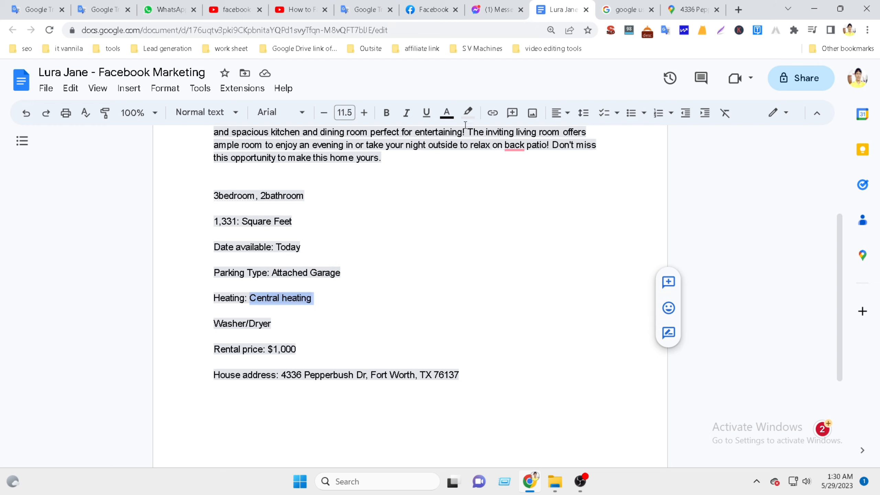
pyautogui.click(418, 4)
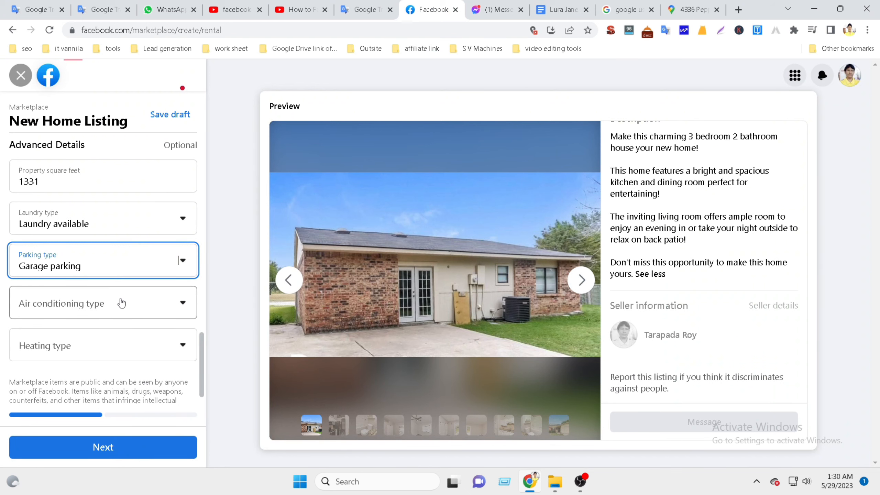
pyautogui.click(558, 5)
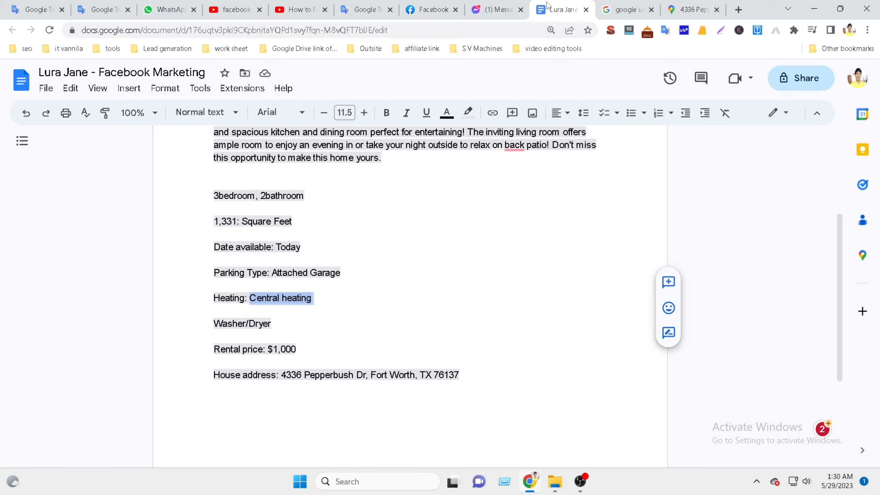
pyautogui.click(440, 10)
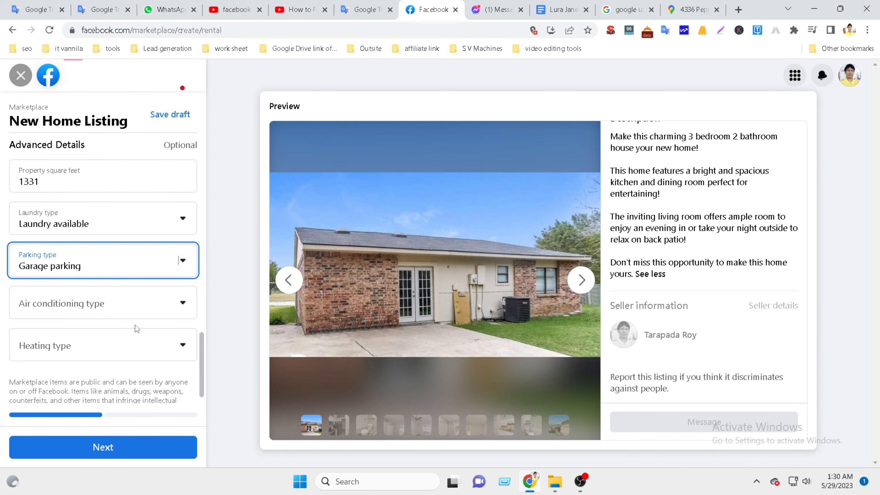
pyautogui.click(178, 308)
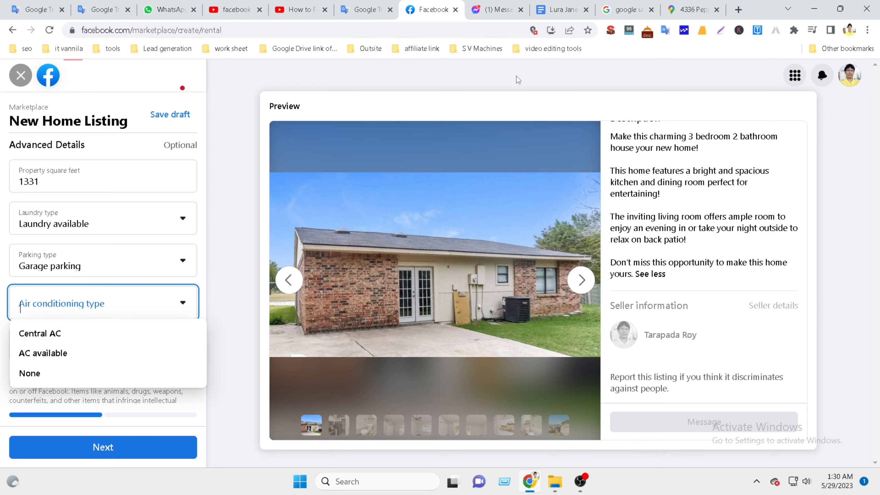
pyautogui.click(563, 10)
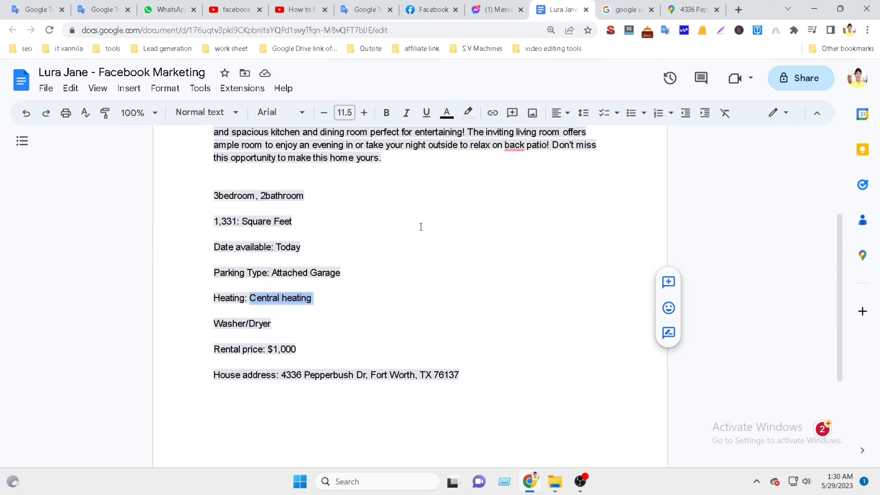
# Search the notes for 'AC', then 'AIR', finding no air conditioning matches.
pyautogui.hotkey('ctrl', 'f')
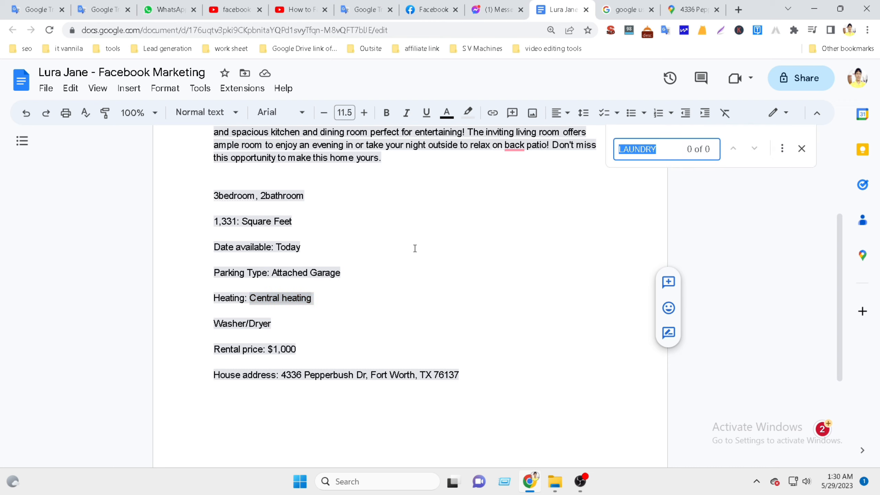
pyautogui.write('AC')
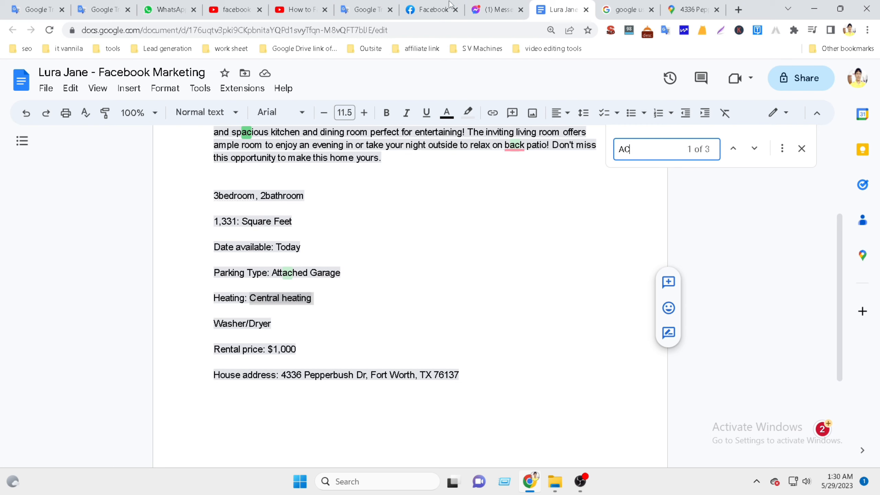
pyautogui.press('BackSpace')
pyautogui.write('IR')
pyautogui.click(797, 150)
# Set the air conditioning type to None.
pyautogui.click(419, 4)
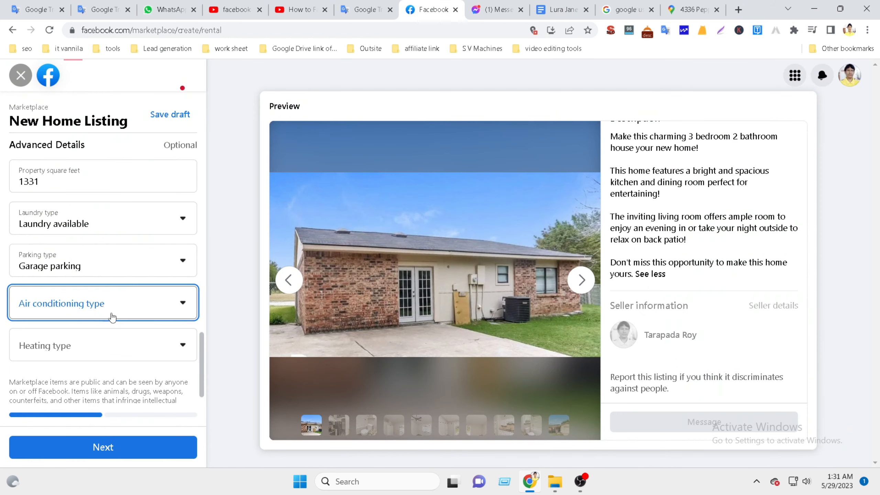
pyautogui.click(175, 304)
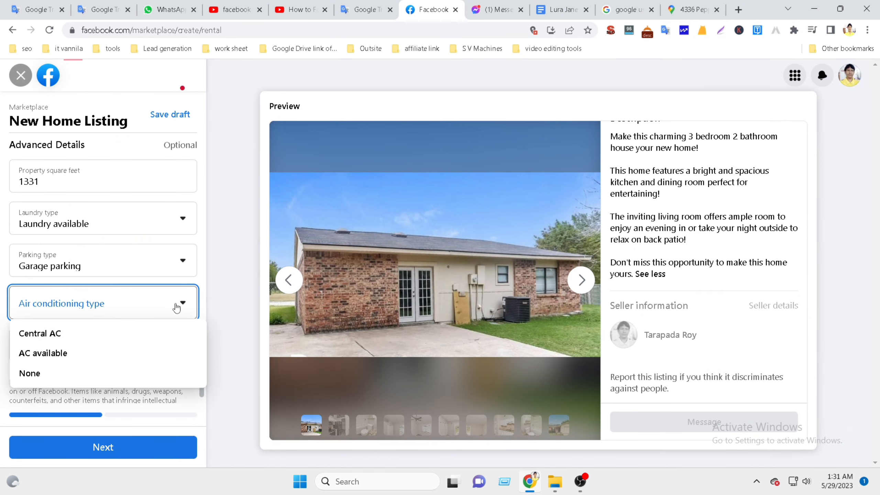
pyautogui.click(33, 375)
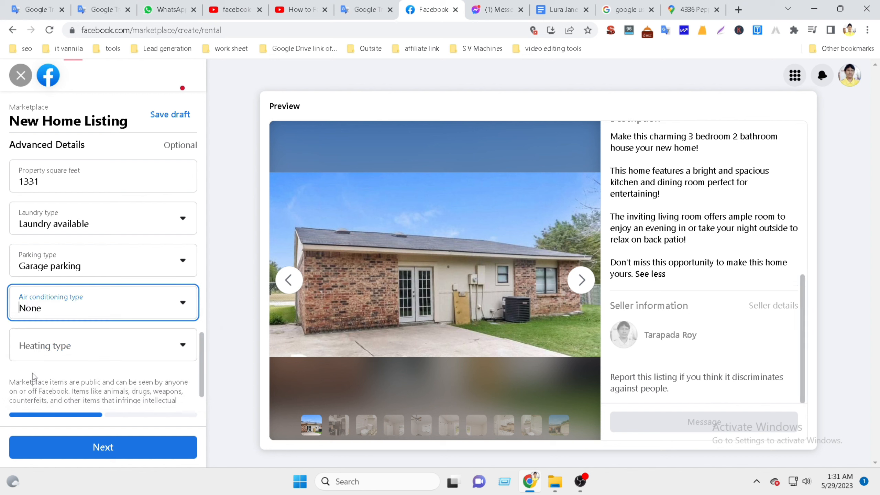
# Set the heating type to Central heating, replacing an initial Heating available choice.
pyautogui.click(132, 351)
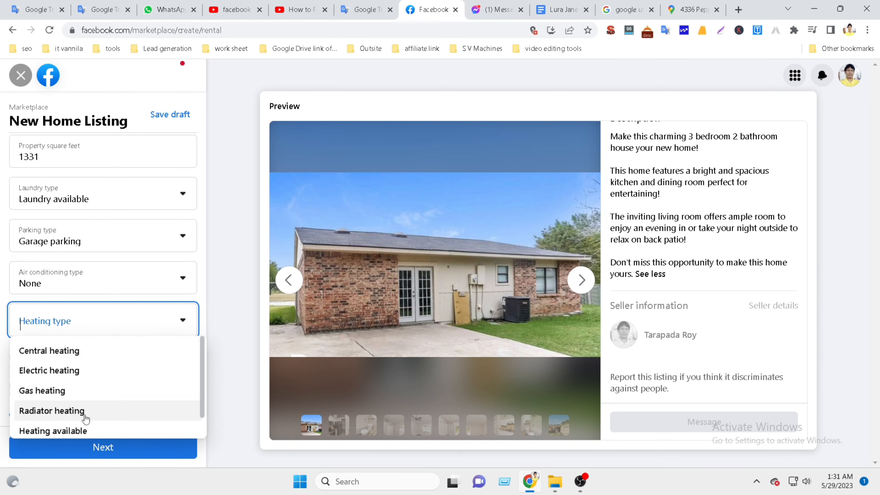
pyautogui.click(70, 432)
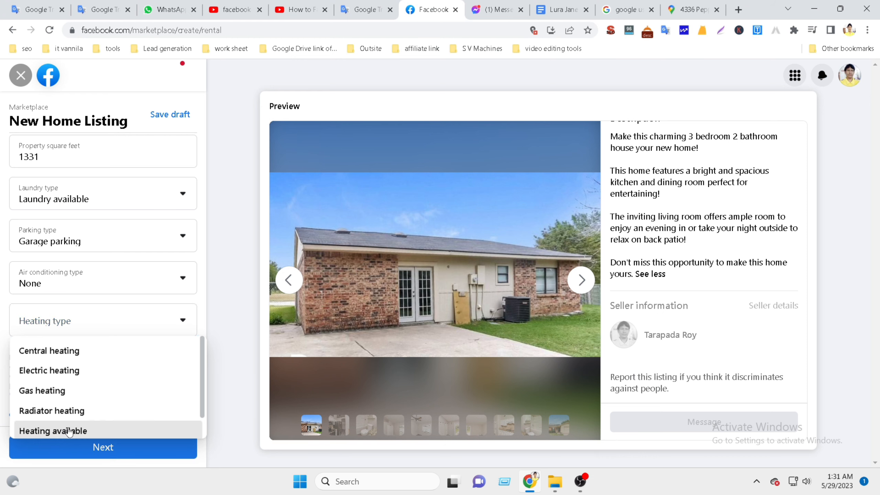
pyautogui.click(565, 7)
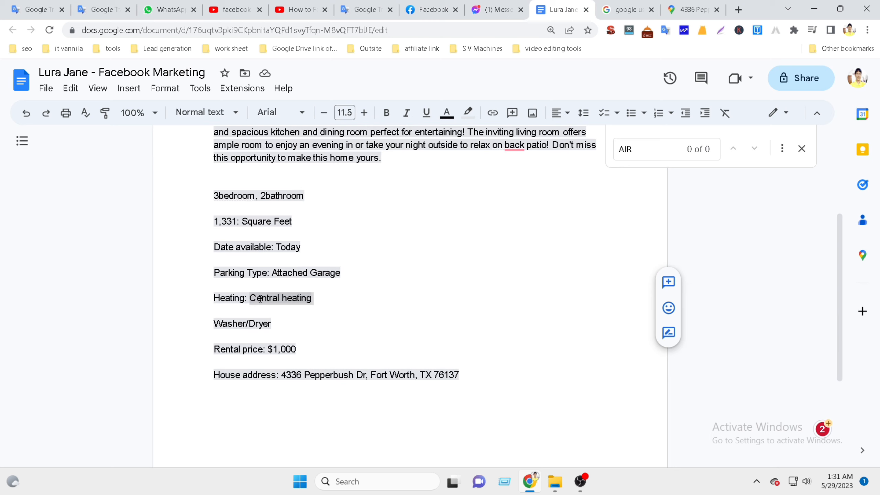
pyautogui.click(438, 14)
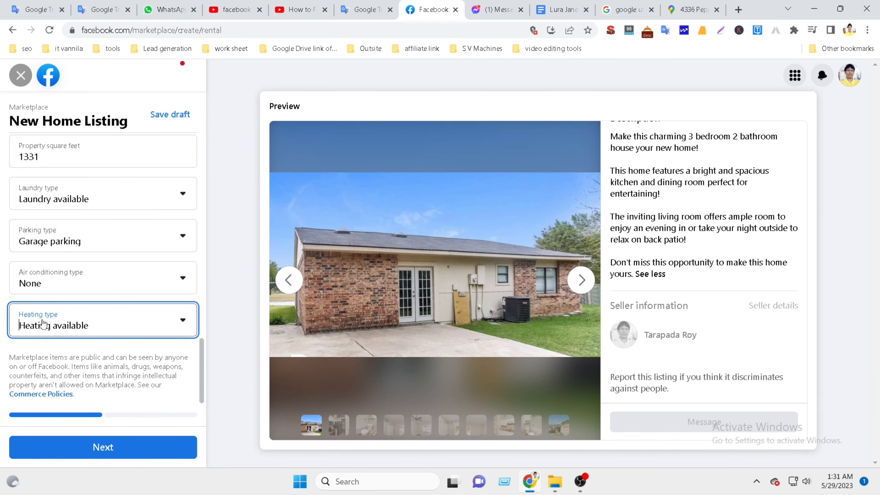
pyautogui.click(162, 325)
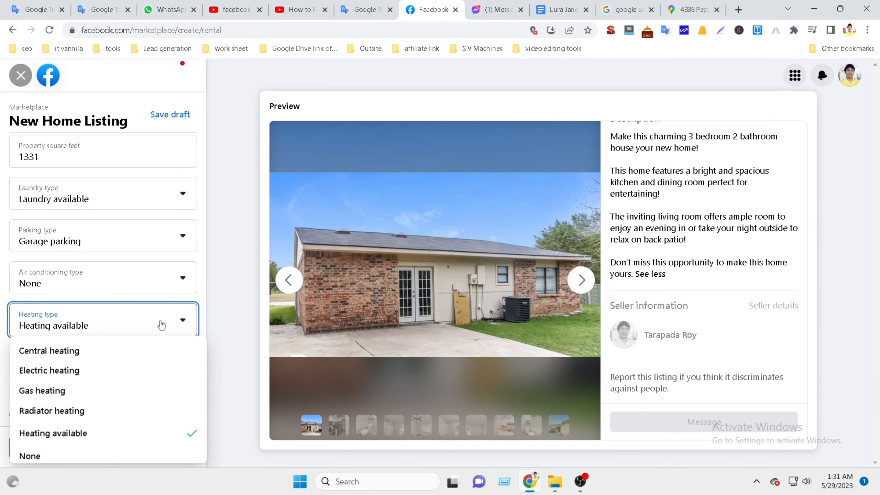
pyautogui.click(73, 350)
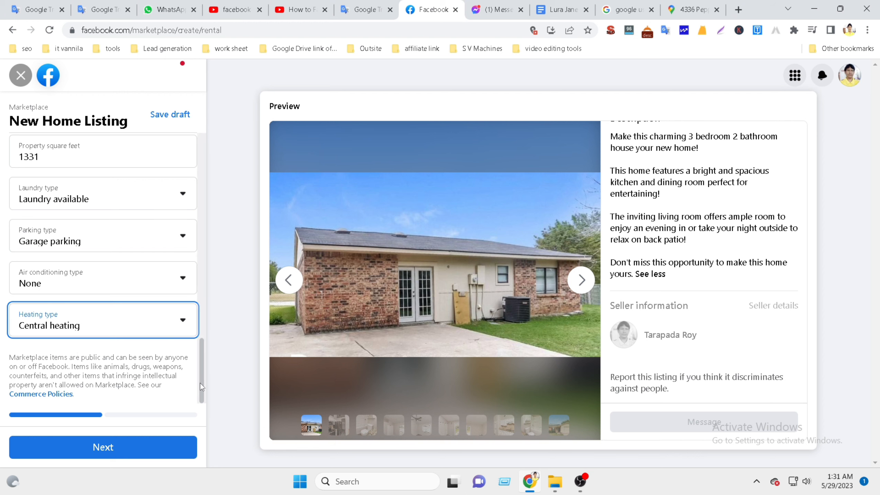
pyautogui.moveTo(202, 388); pyautogui.dragTo(213, 121)
pyautogui.scroll(-3, 142, 261)
pyautogui.scroll(3, 142, 260)
pyautogui.scroll(-6, 142, 260)
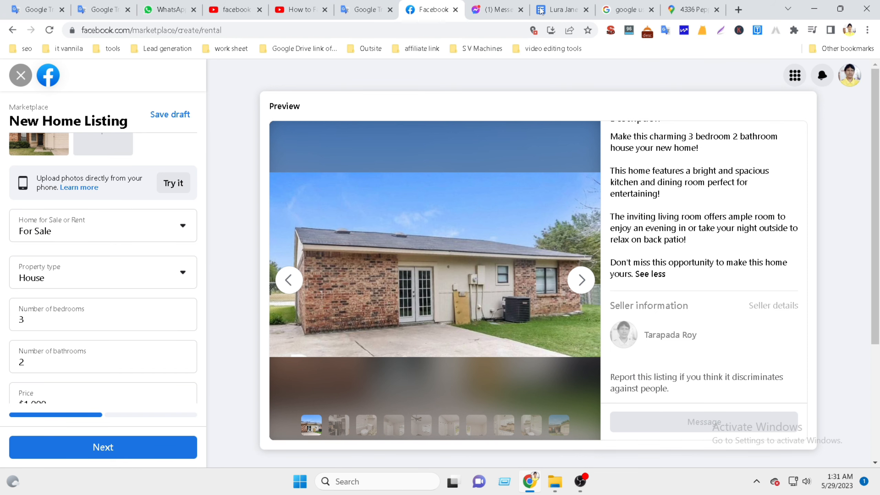
pyautogui.click(562, 10)
pyautogui.scroll(5, 406, 299)
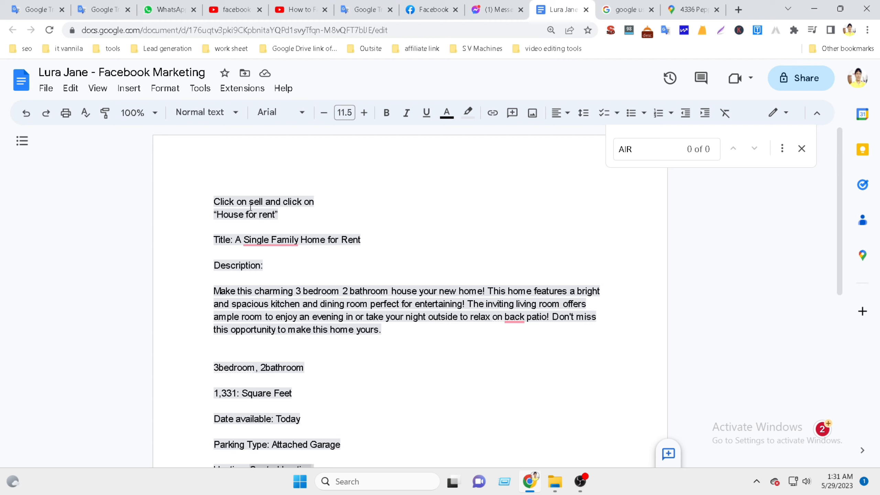
pyautogui.moveTo(215, 201); pyautogui.dragTo(304, 216)
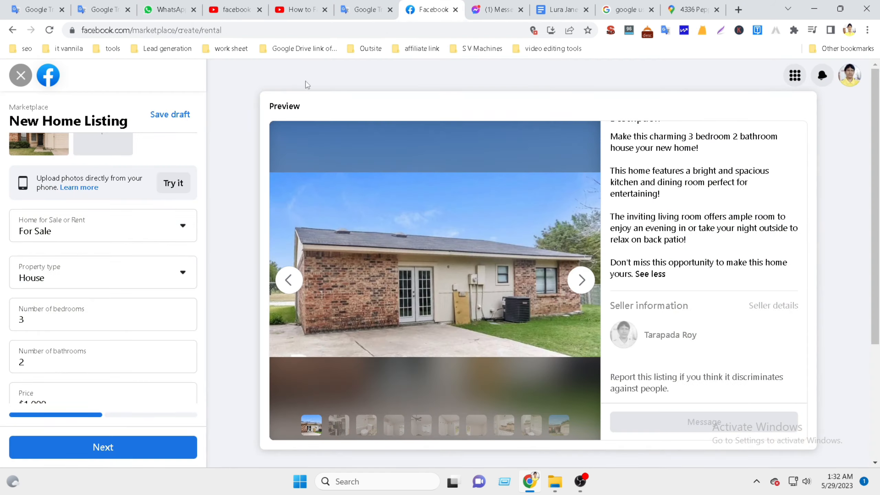
pyautogui.click(420, 9)
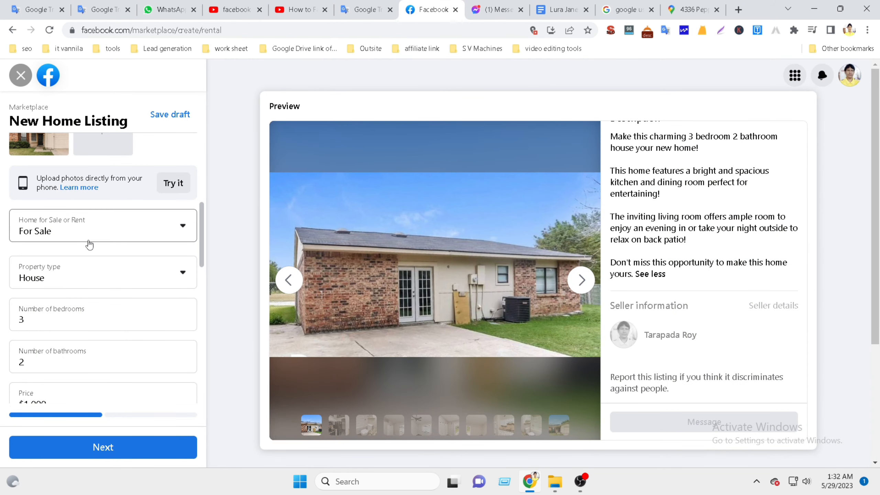
pyautogui.click(152, 231)
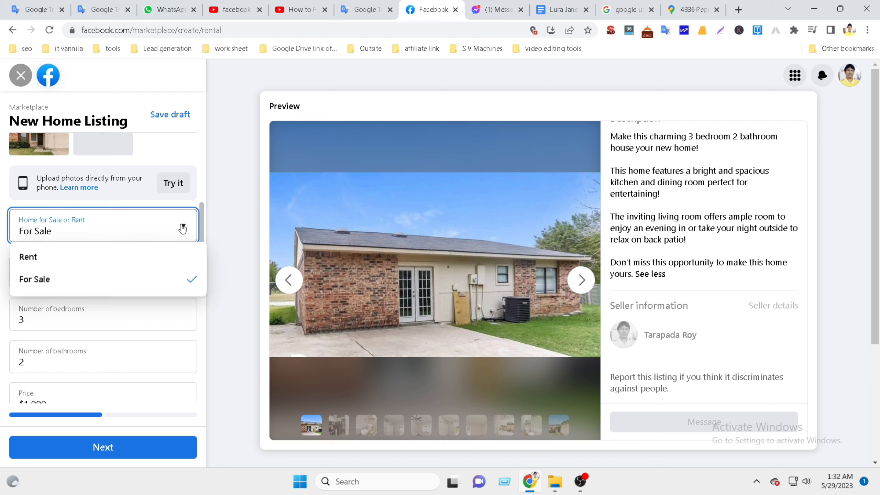
pyautogui.click(216, 232)
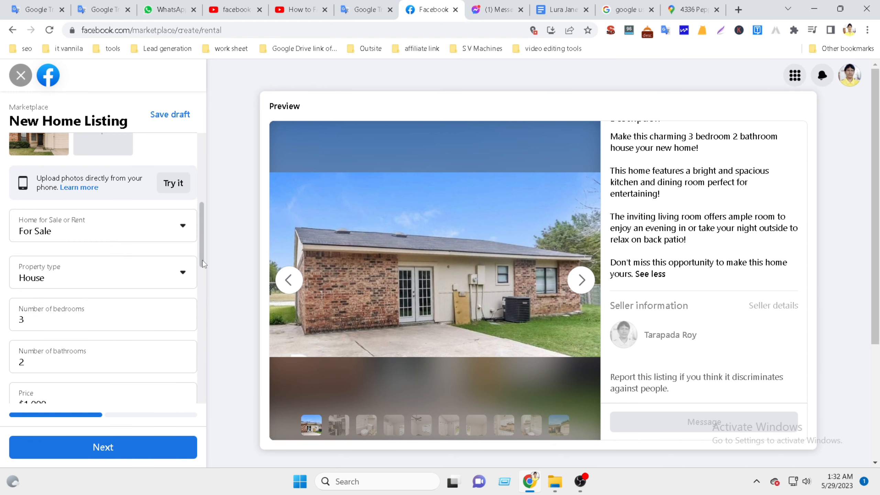
pyautogui.scroll(-3, 218, 271)
pyautogui.scroll(-2, 147, 287)
pyautogui.scroll(5, 147, 287)
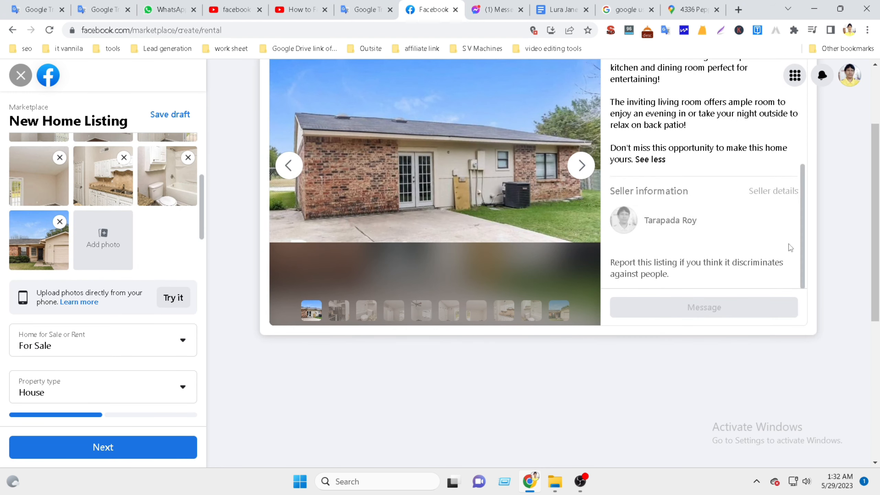
pyautogui.scroll(5, 788, 243)
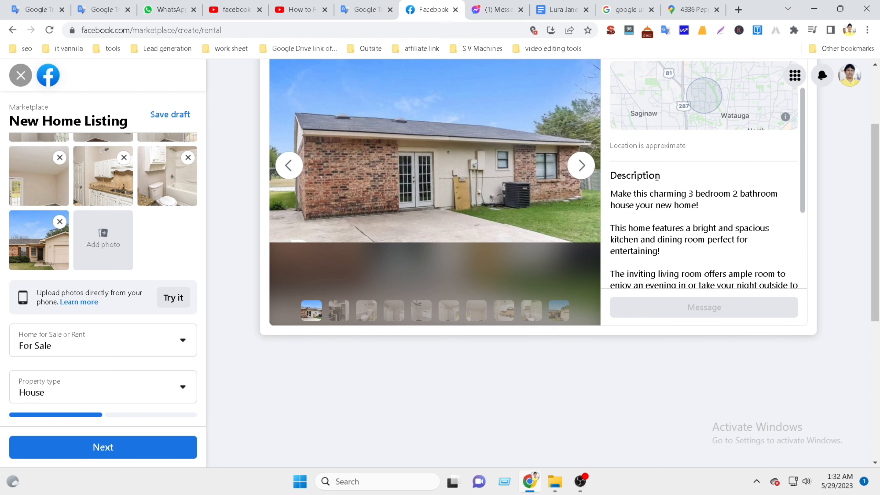
pyautogui.scroll(-6, 102, 328)
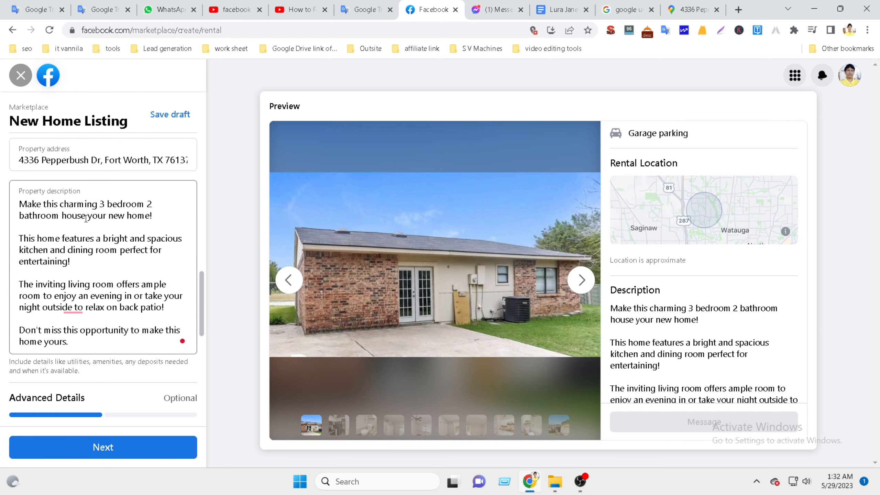
pyautogui.scroll(-5, 99, 250)
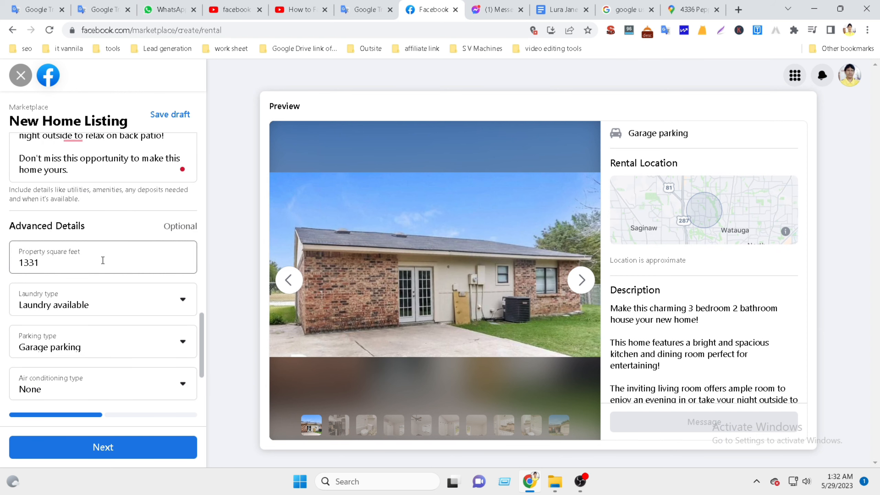
pyautogui.scroll(15, 103, 261)
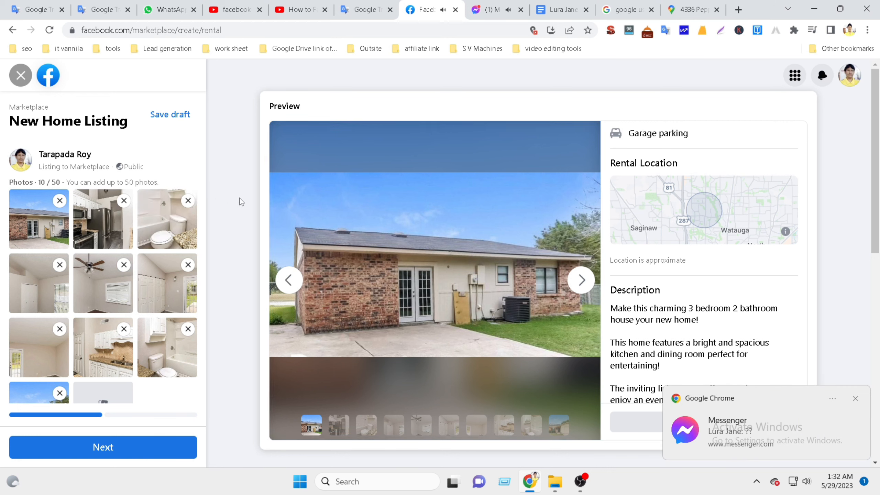
pyautogui.scroll(-5, 252, 270)
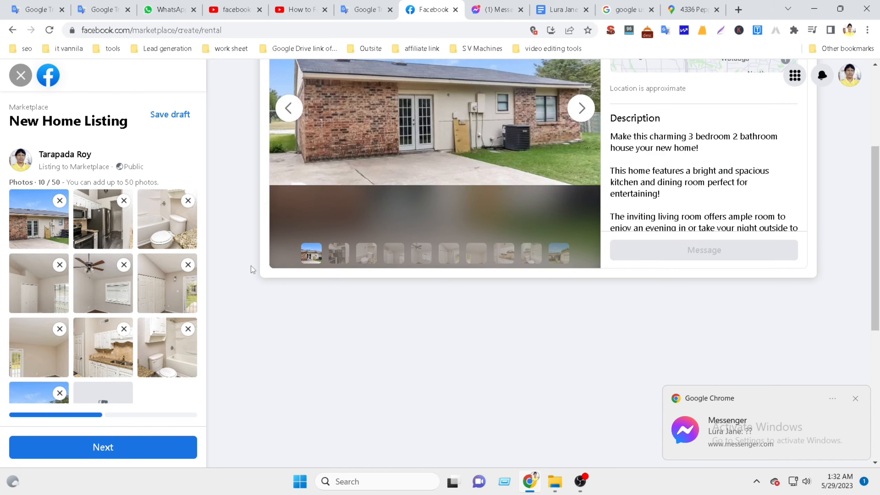
pyautogui.click(857, 398)
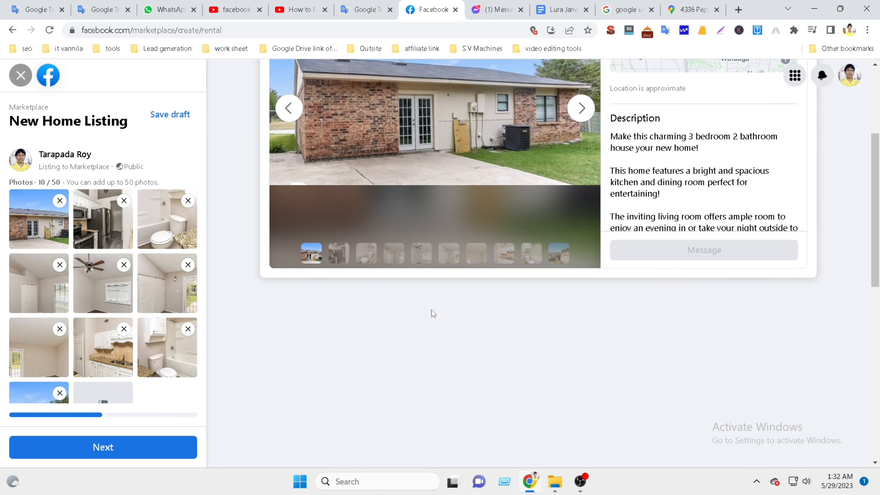
pyautogui.scroll(3, 431, 309)
pyautogui.scroll(-5, 431, 309)
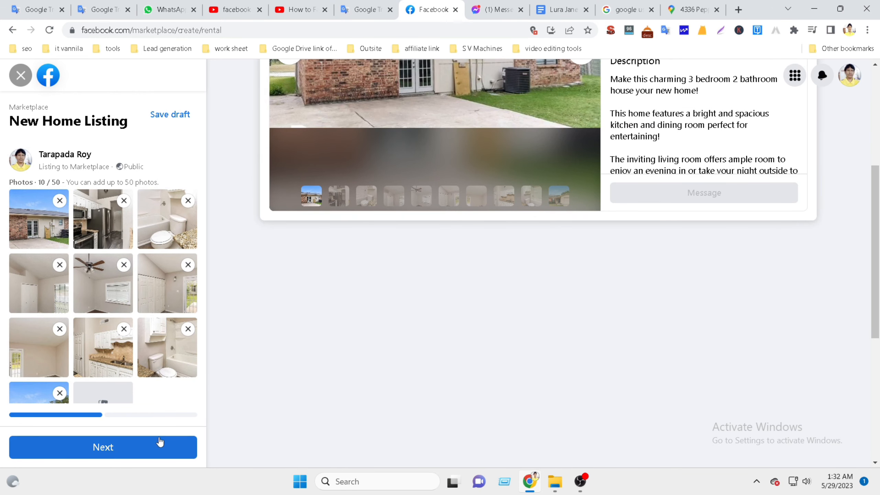
# Advance the listing to 'List in more places' and review the House $1,000 / Month preview.
pyautogui.click(119, 444)
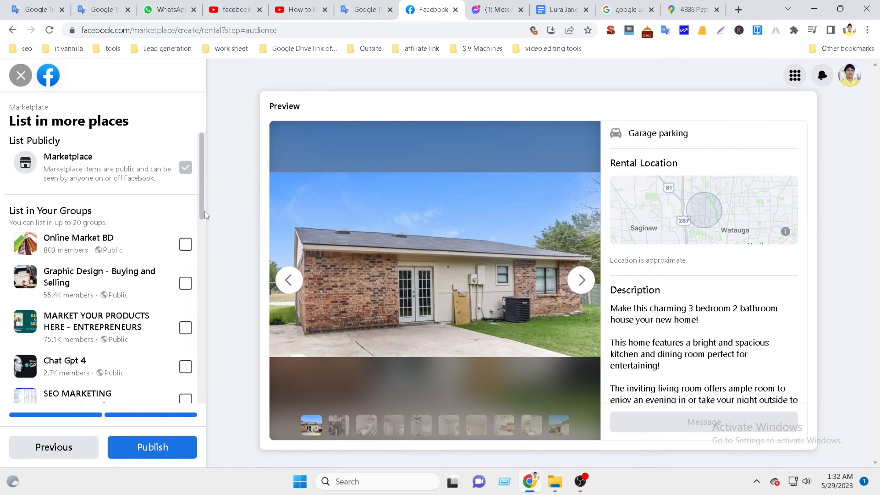
pyautogui.scroll(-10, 147, 347)
pyautogui.scroll(-3, 146, 346)
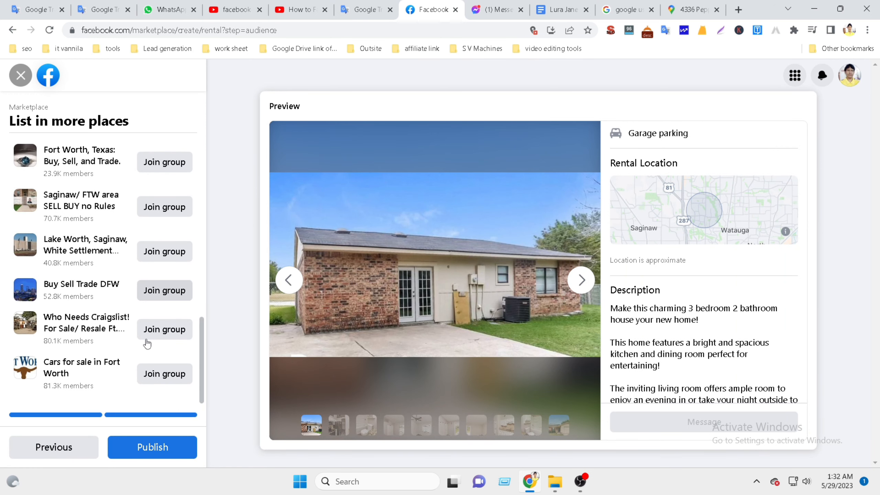
pyautogui.scroll(8, 145, 337)
pyautogui.scroll(-2, 150, 326)
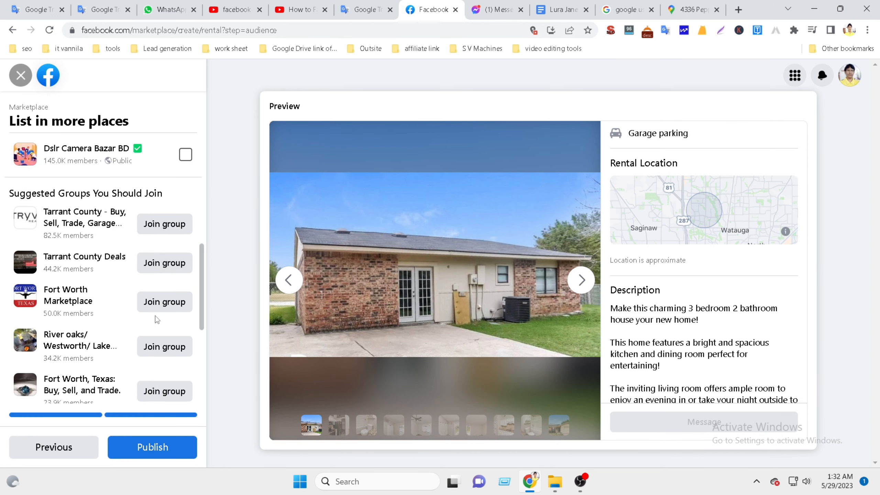
pyautogui.scroll(-5, 139, 307)
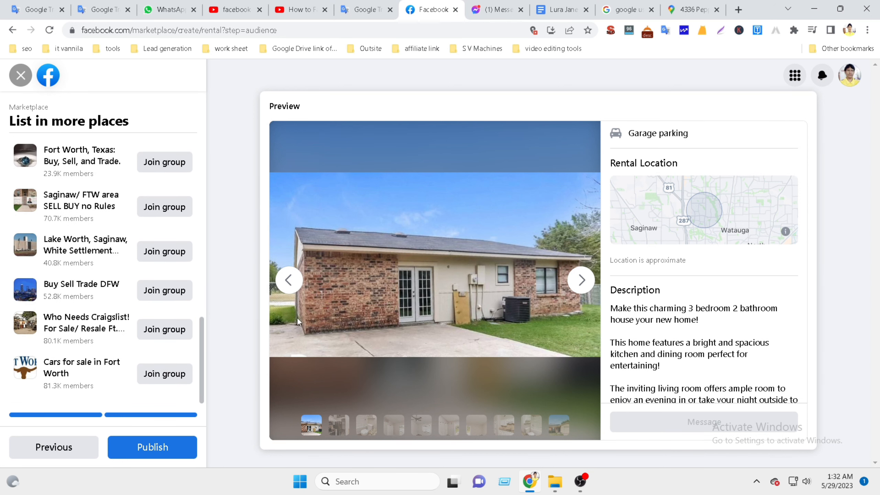
pyautogui.scroll(-5, 737, 323)
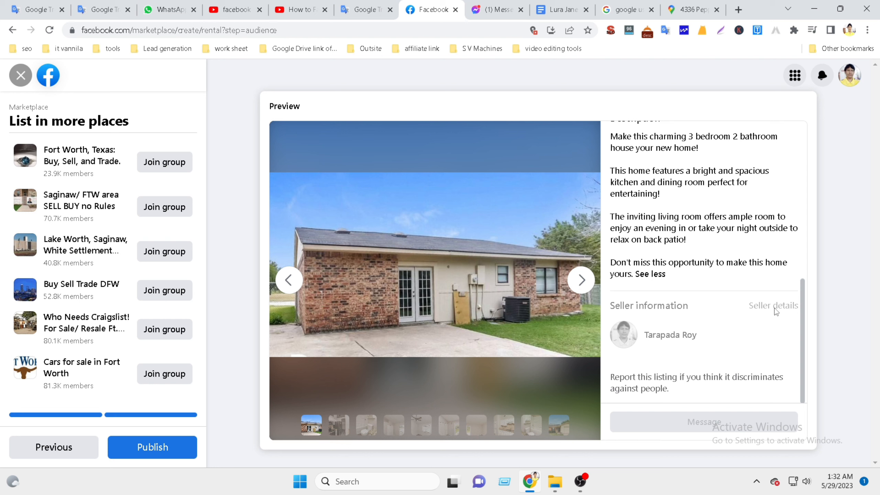
pyautogui.scroll(8, 710, 277)
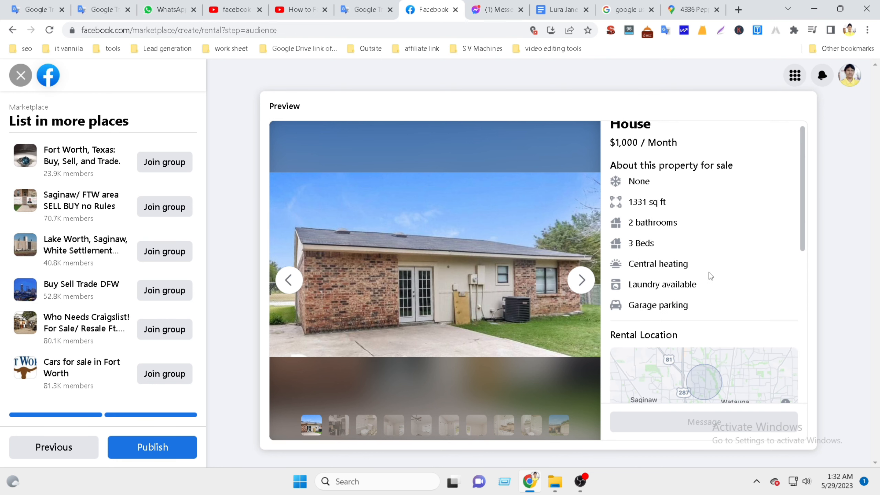
pyautogui.scroll(-2, 710, 276)
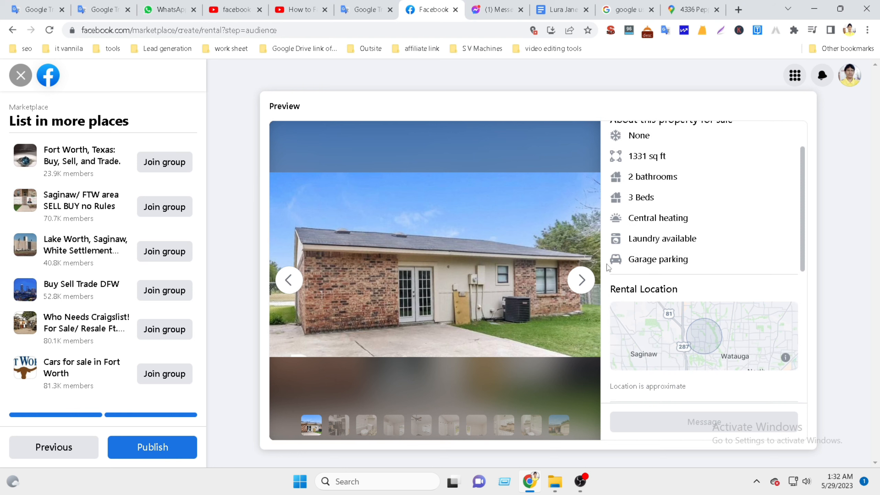
pyautogui.scroll(2, 656, 271)
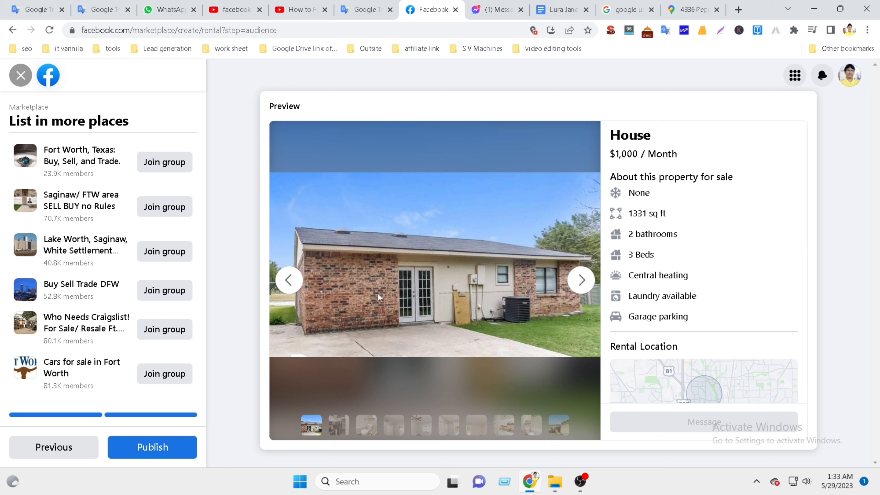
# Publish the 3 Beds 2 Baths House listing and close the 'Boost your listing' dialog.
pyautogui.click(145, 450)
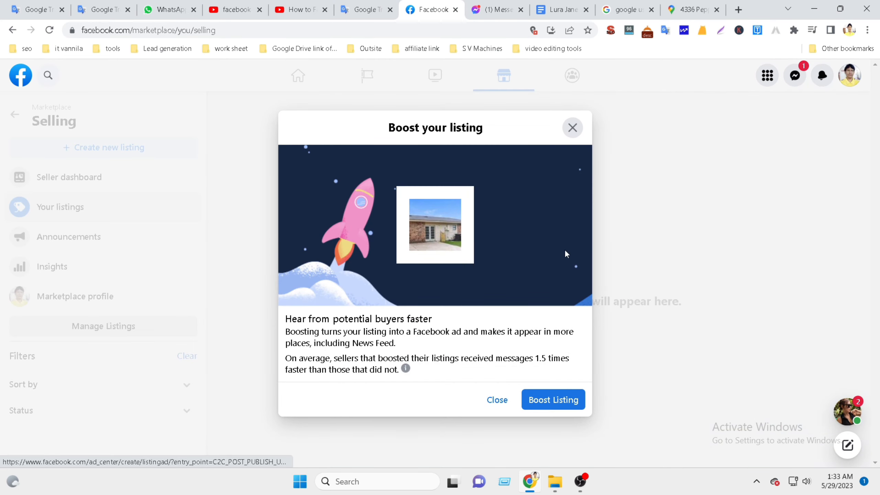
pyautogui.click(496, 400)
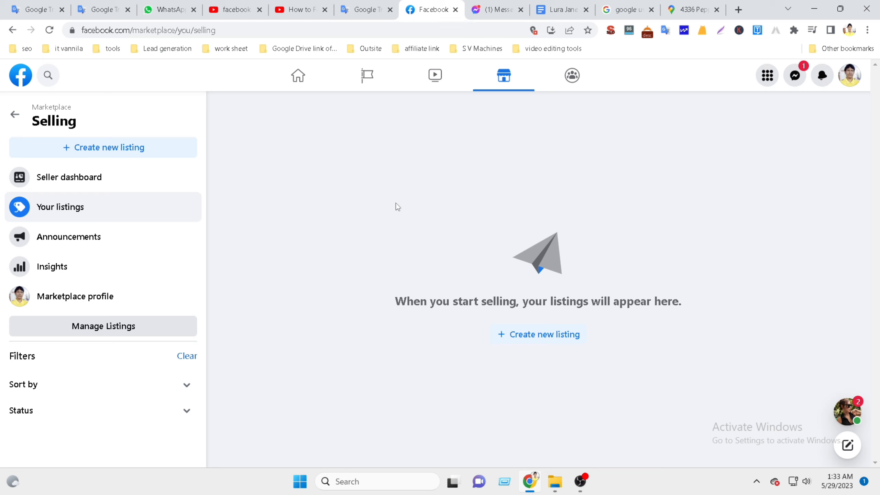
# Reload the Selling page so the new listing appears, and glance at notifications.
pyautogui.click(50, 33)
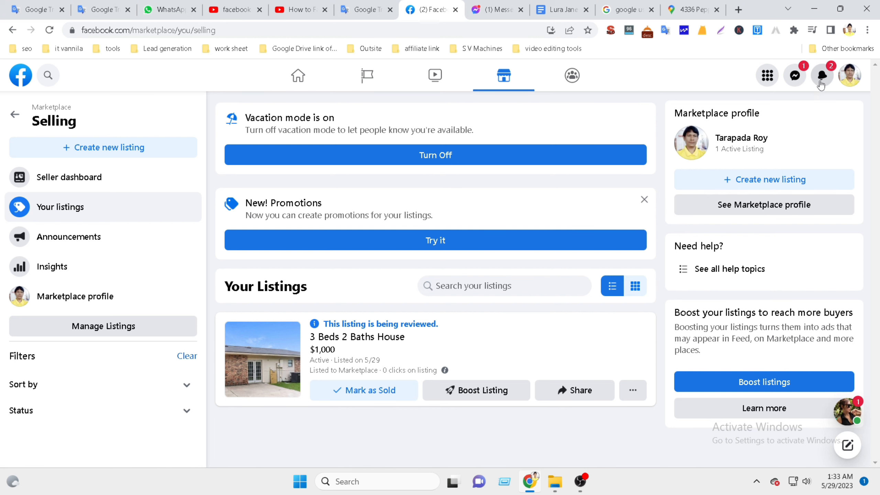
pyautogui.click(822, 79)
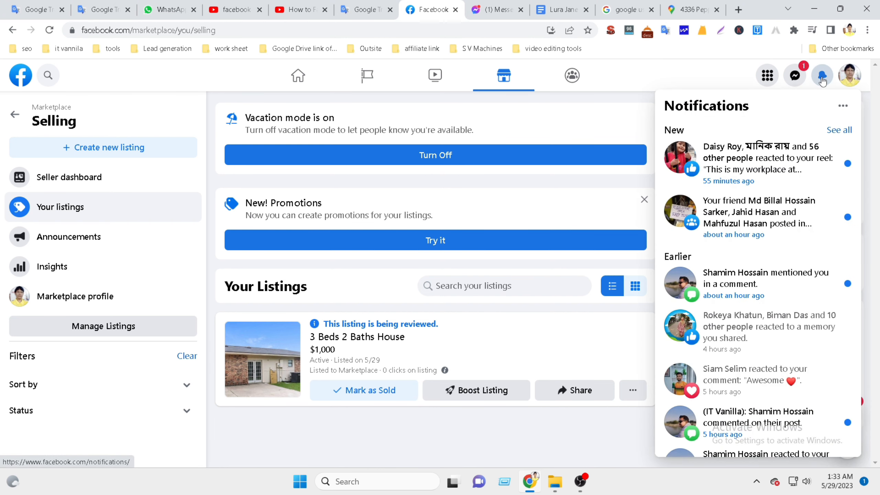
pyautogui.click(822, 79)
# Glance at the recent chats list, then start a Lightshot screen capture.
pyautogui.click(795, 77)
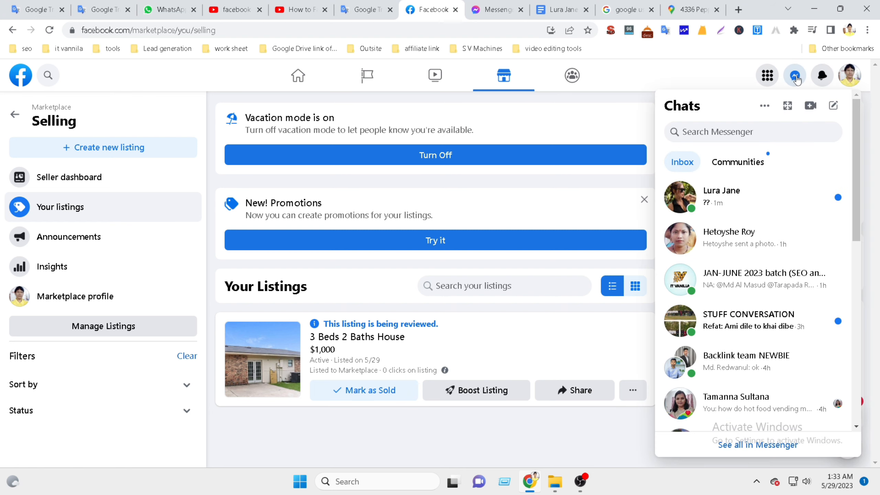
pyautogui.click(796, 78)
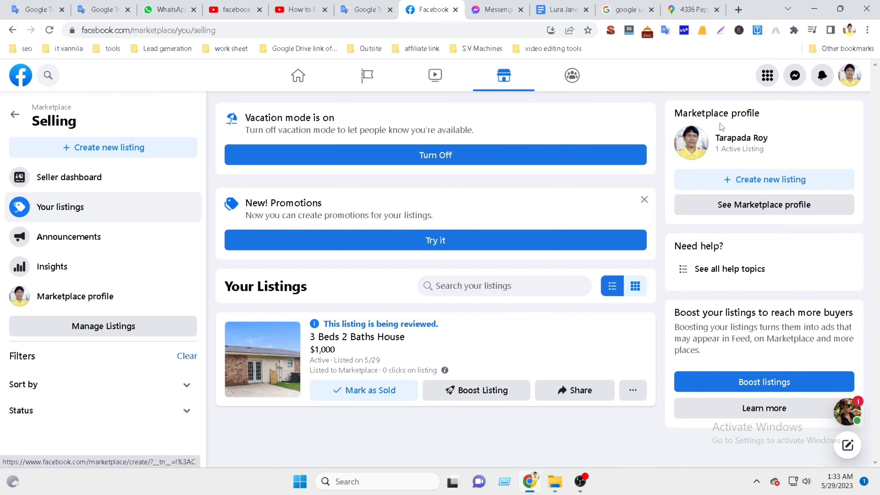
pyautogui.click(720, 30)
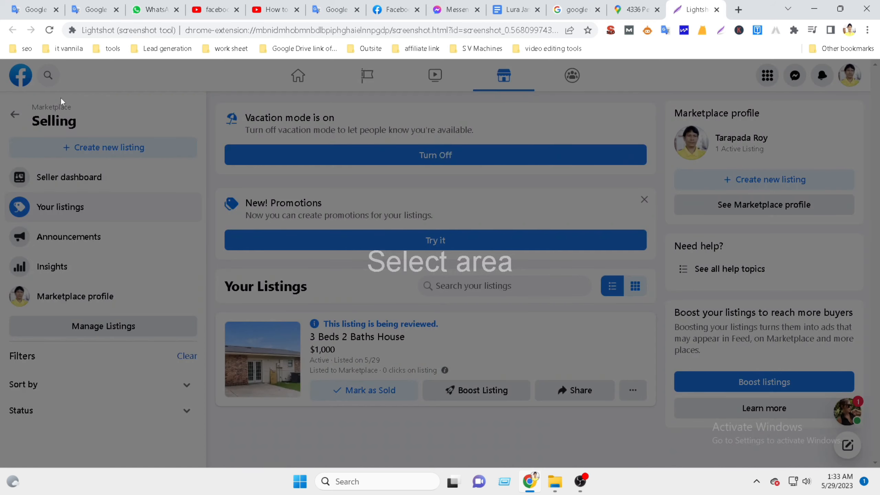
# Capture nearly the whole Selling page and draw a red box around the listing card.
pyautogui.moveTo(21, 77); pyautogui.dragTo(842, 457)
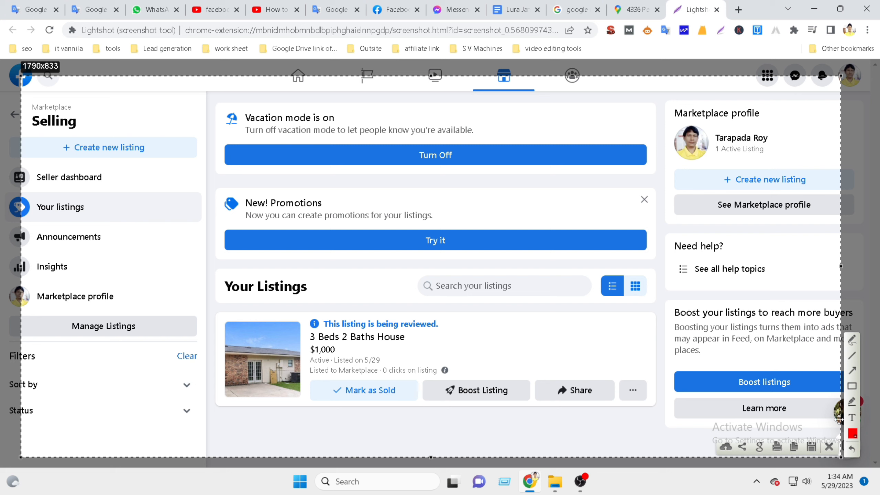
pyautogui.click(852, 386)
pyautogui.moveTo(210, 306)
pyautogui.mouseDown()
pyautogui.moveTo(481, 396)
pyautogui.moveTo(492, 416)
pyautogui.moveTo(652, 425)
pyautogui.mouseUp()
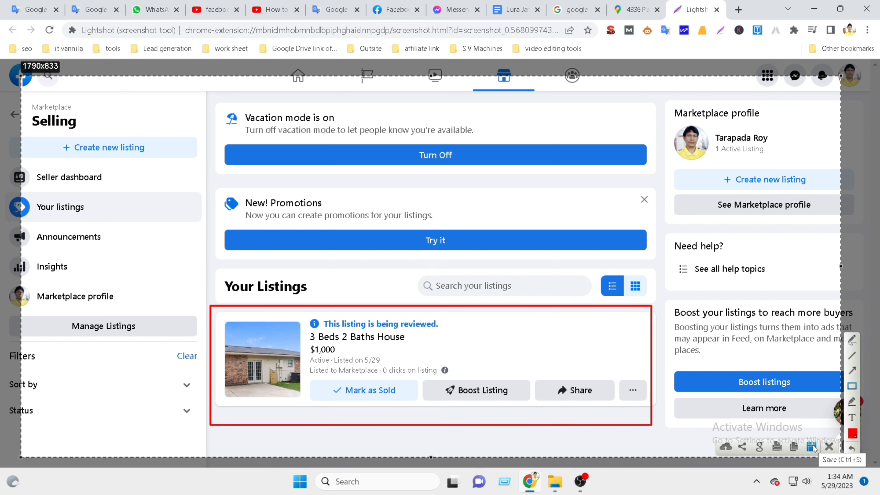
# Upload the capture to prnt.sc and select its shareable link.
pyautogui.click(725, 447)
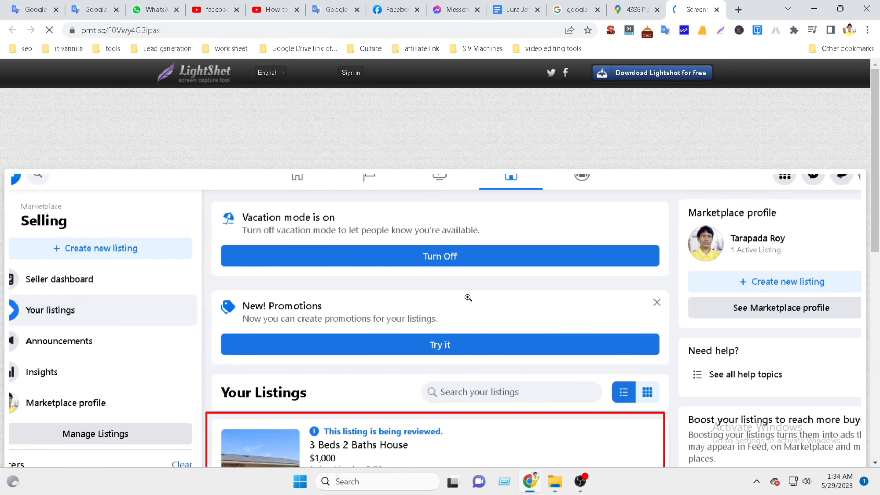
pyautogui.scroll(-5, 466, 305)
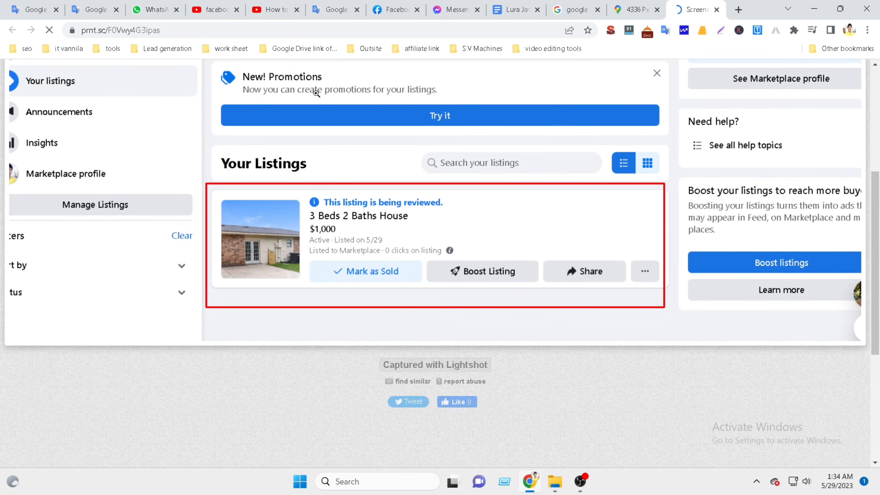
pyautogui.click(200, 30)
pyautogui.hotkey('ctrl', 'c')
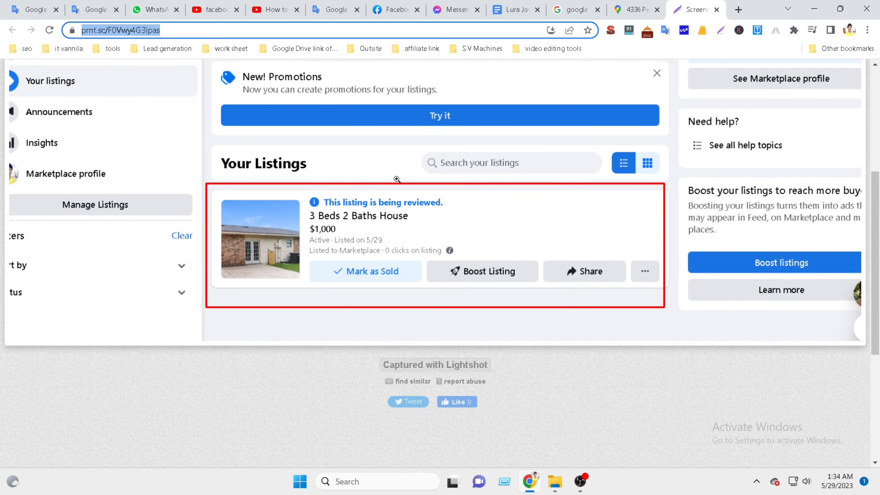
pyautogui.click(400, 11)
# Paste and send the prnt.sc screenshot link in the Messenger chat, then return to Selling.
pyautogui.click(455, 10)
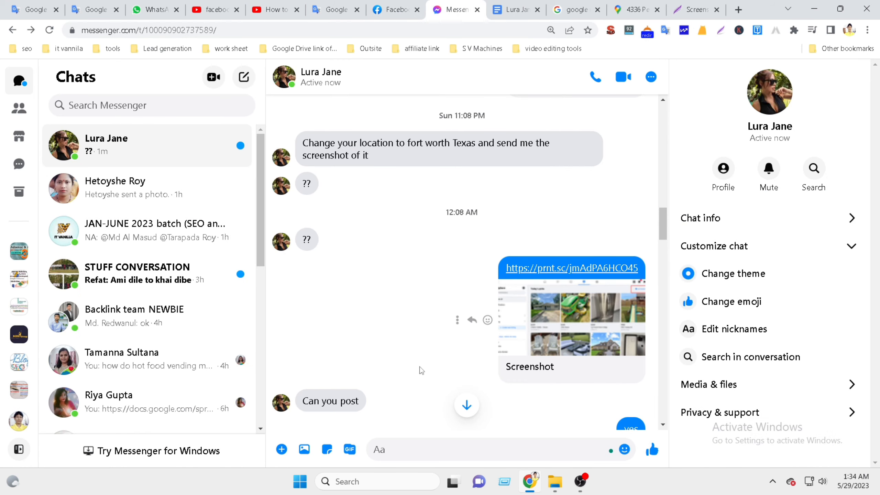
pyautogui.scroll(-15, 430, 377)
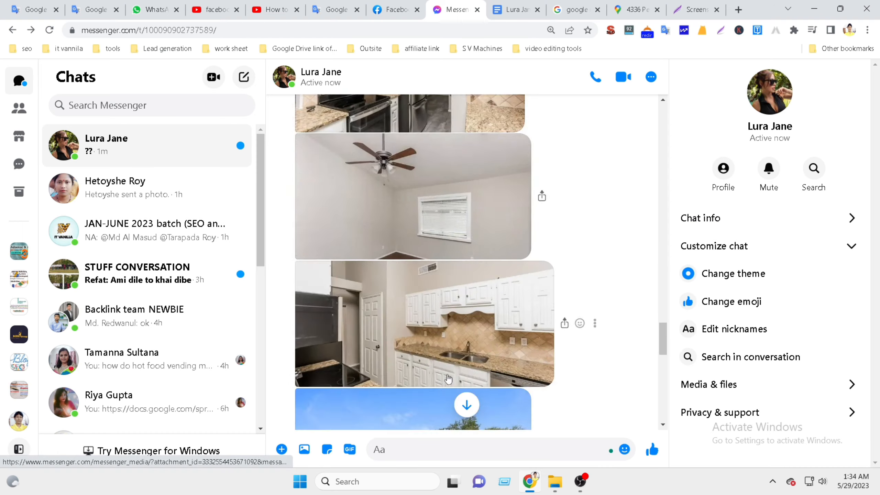
pyautogui.scroll(-10, 448, 378)
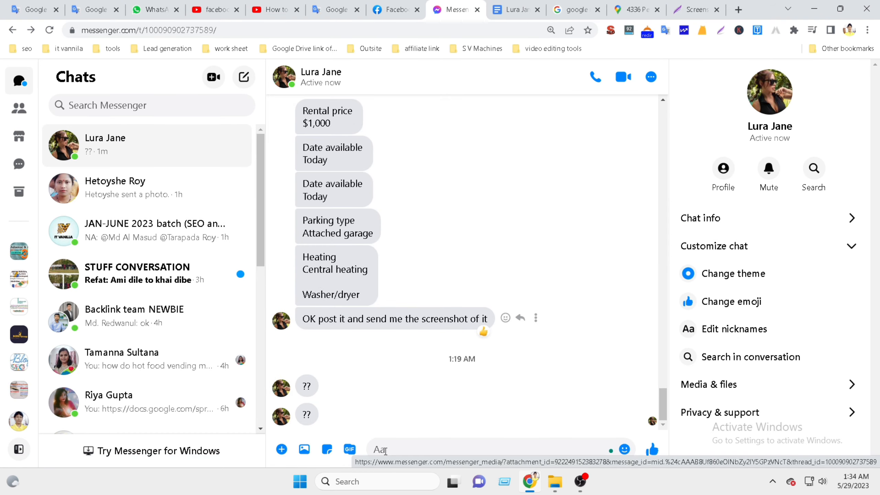
pyautogui.click(385, 451)
pyautogui.hotkey('ctrl', 'v')
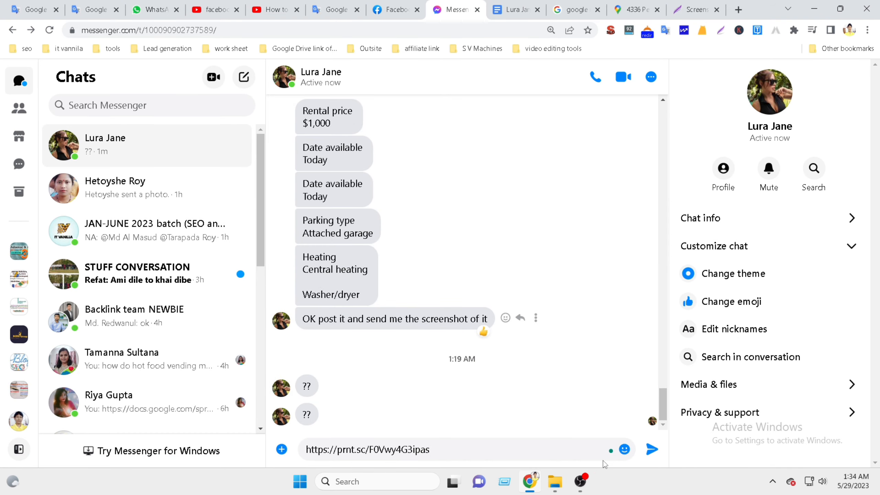
pyautogui.click(652, 449)
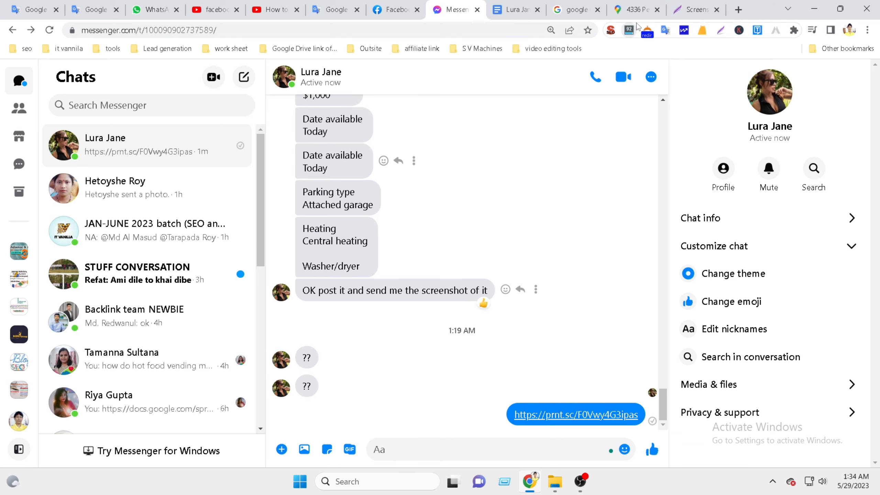
pyautogui.click(395, 9)
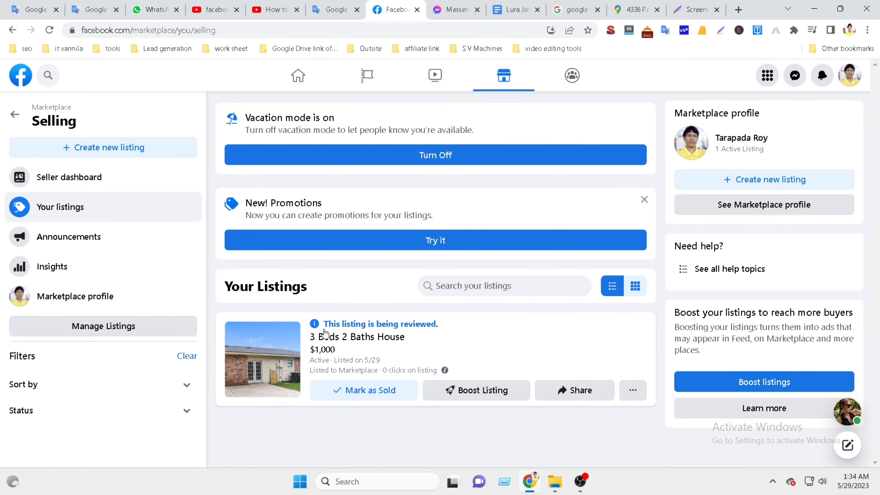
# Copy the listing's link and open it in an incognito window to check it shows publicly.
pyautogui.click(588, 397)
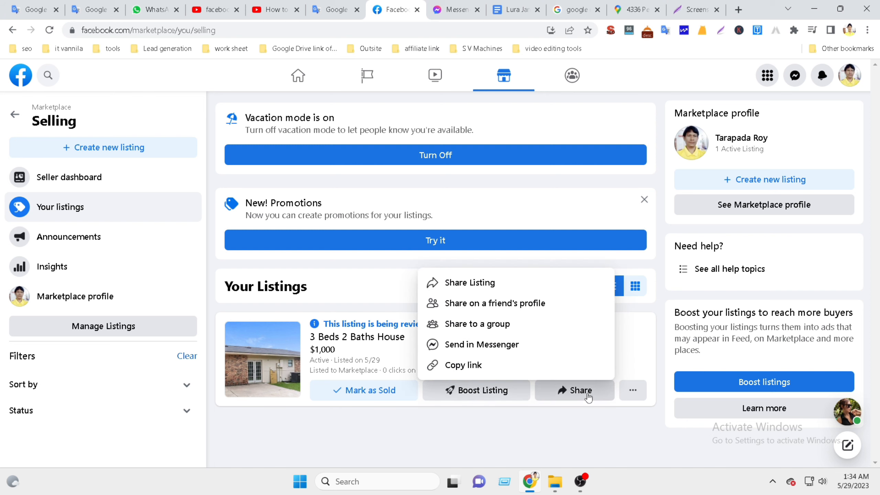
pyautogui.click(472, 366)
pyautogui.click(868, 30)
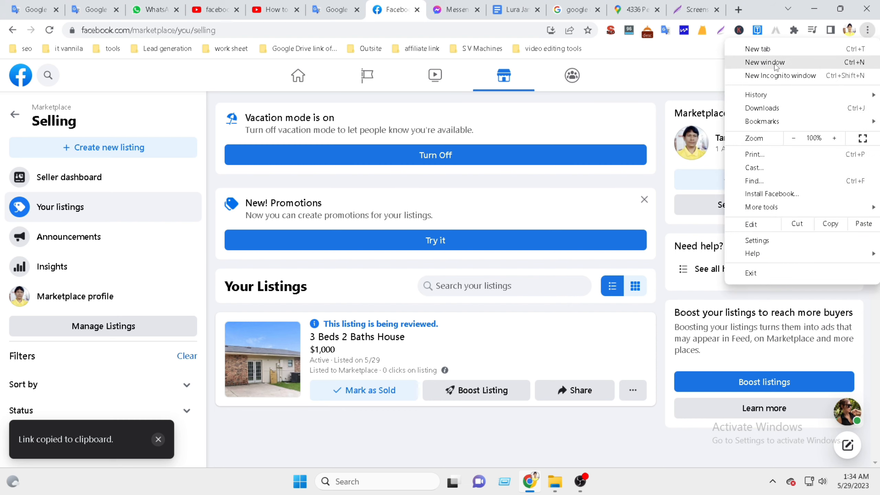
pyautogui.click(779, 75)
pyautogui.hotkey('ctrl', 'v')
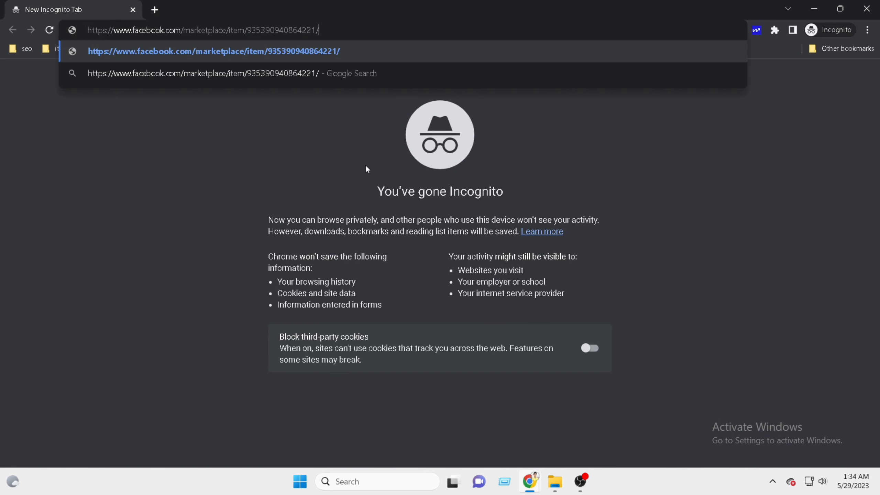
pyautogui.press('Return')
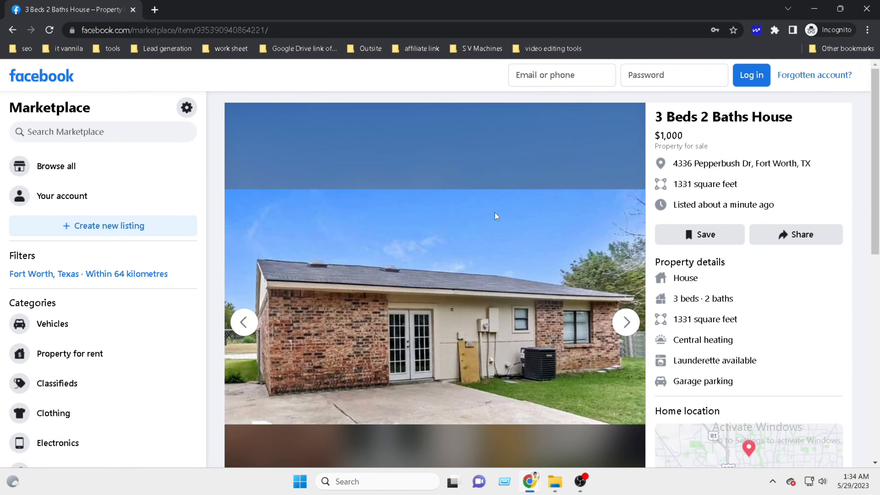
# Send the 3 Beds 2 Baths House listing link in the Messenger chat, then return to Selling.
pyautogui.click(868, 7)
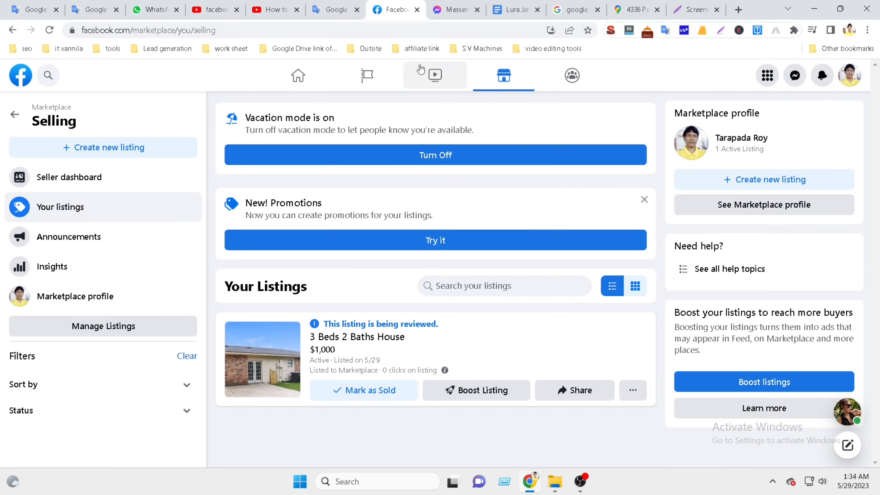
pyautogui.click(456, 9)
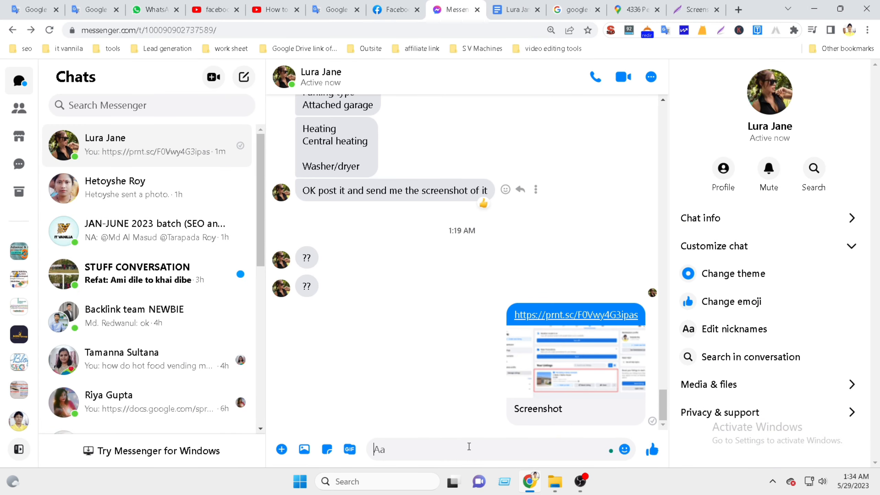
pyautogui.hotkey('ctrl', 'v')
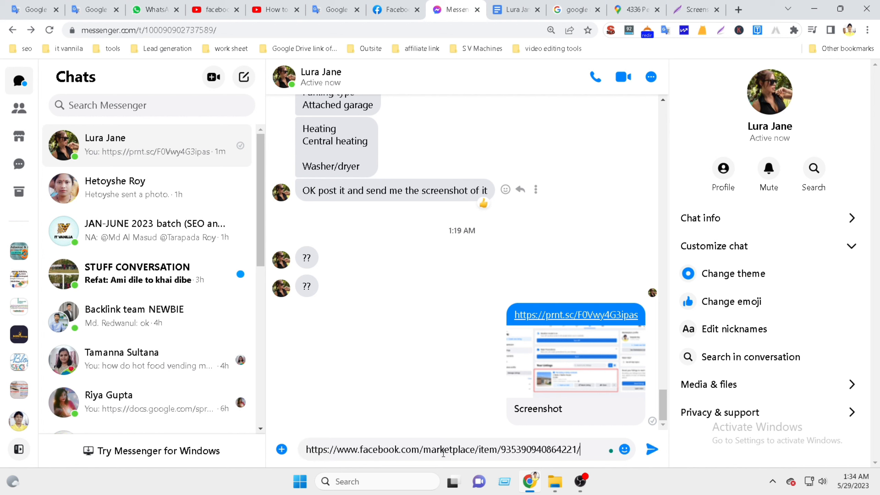
pyautogui.click(652, 450)
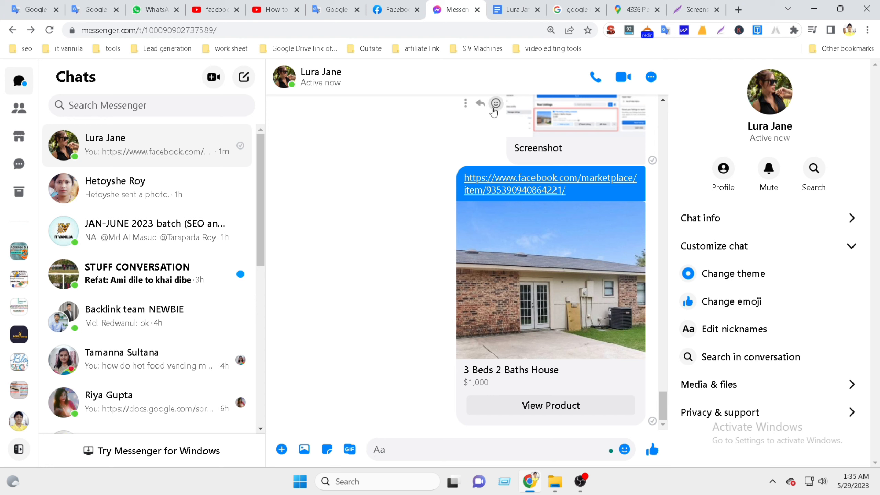
pyautogui.click(392, 11)
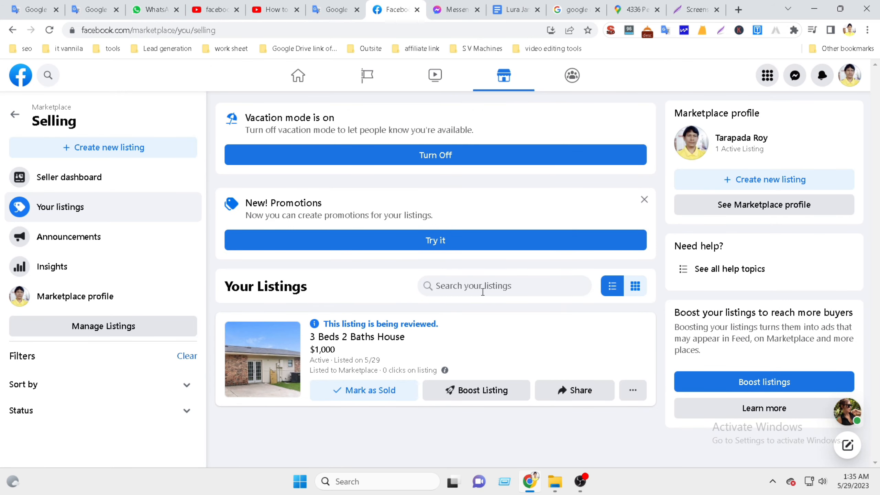